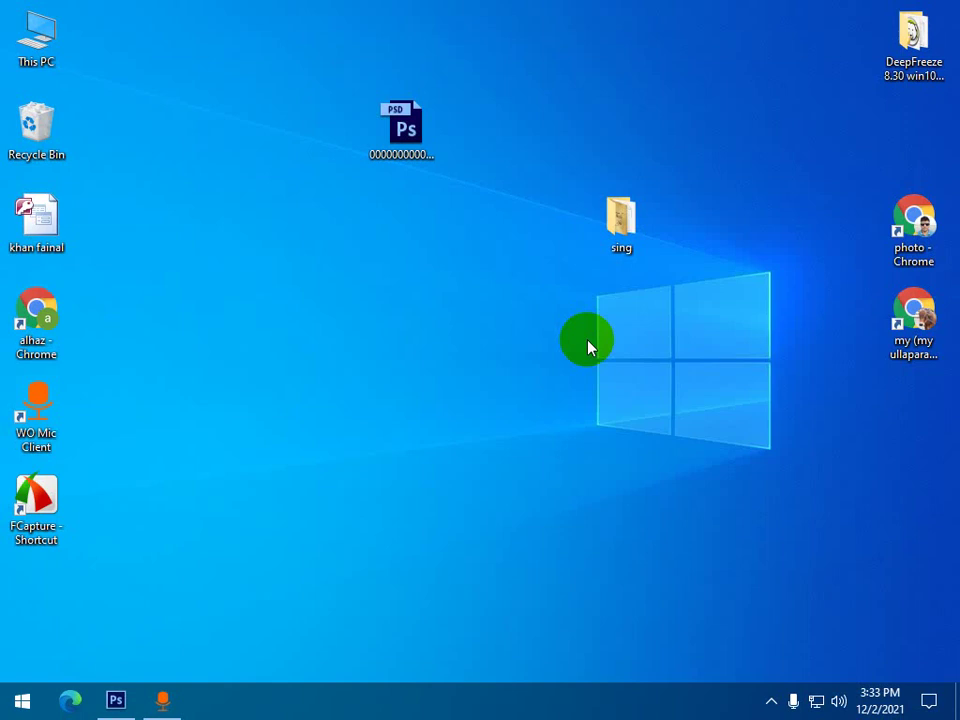
# Step: Open the certificate PSD from the desktop in Photoshop by dropping it onto Photoshop's taskbar button
pyautogui.click(116, 700)
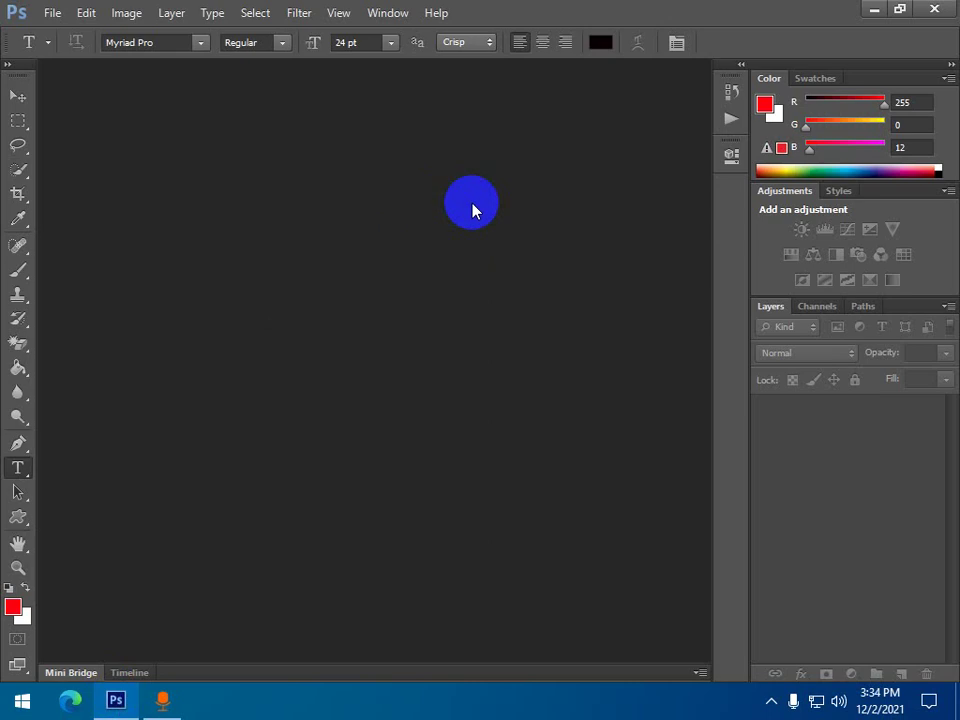
pyautogui.click(873, 13)
pyautogui.moveTo(407, 152); pyautogui.dragTo(125, 678)
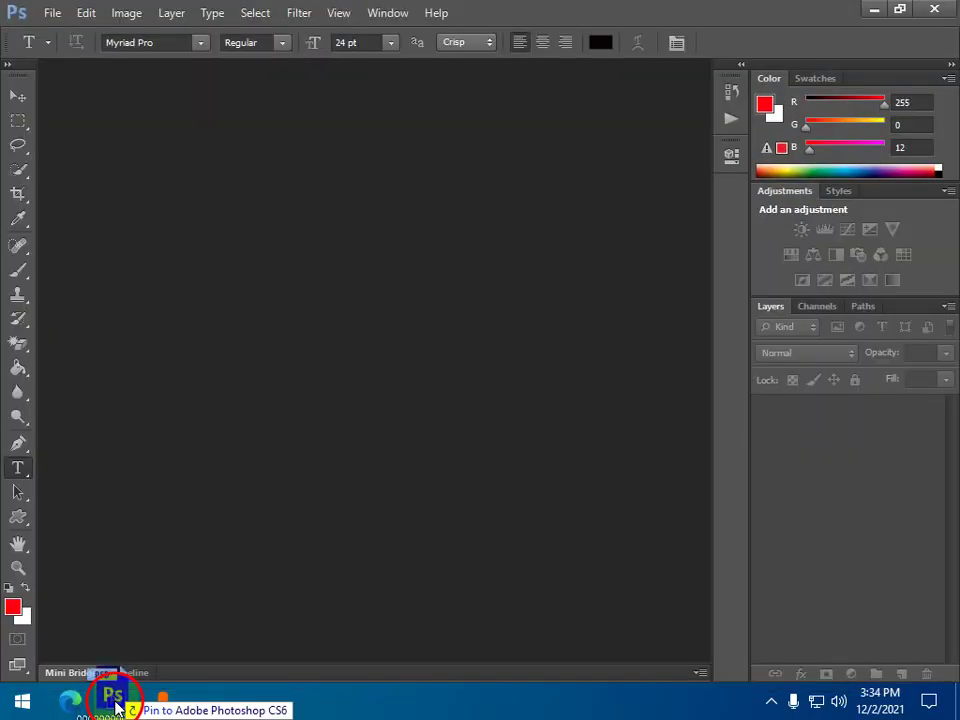
pyautogui.moveTo(125, 678); pyautogui.dragTo(274, 393)
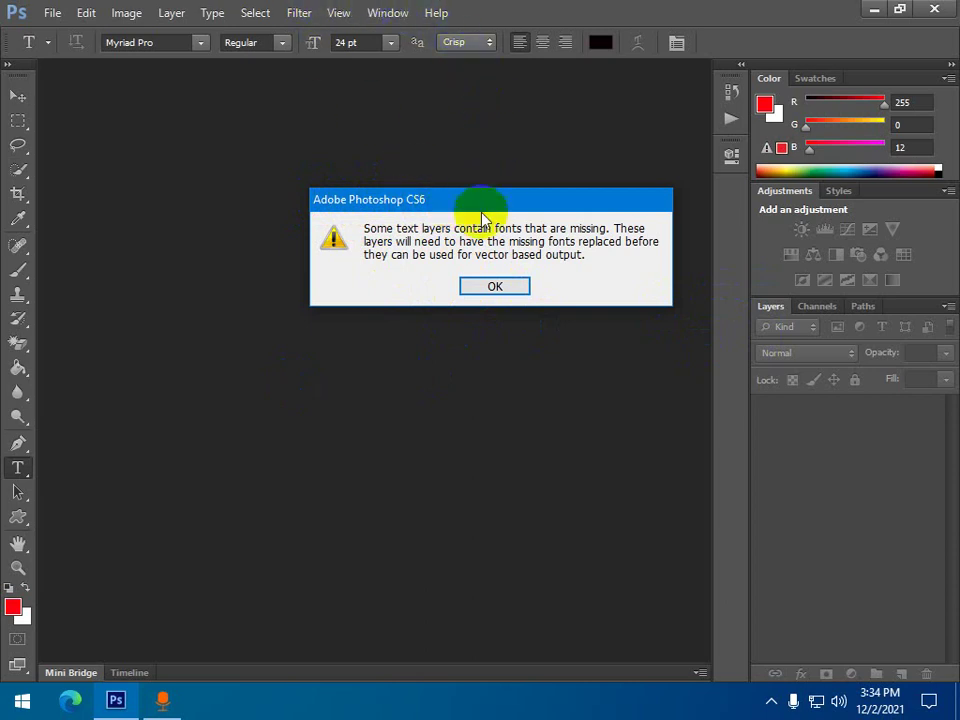
# Step: Dismiss the missing-fonts warning and zoom in on the opened certificate
pyautogui.click(495, 287)
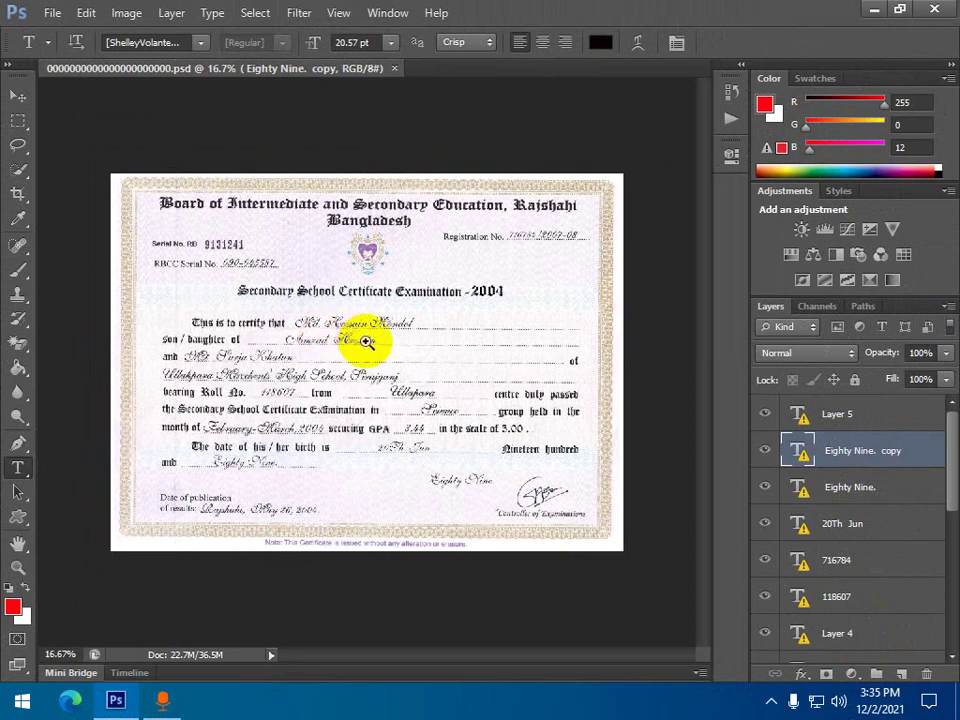
pyautogui.keyDown('ctrl'); pyautogui.click(366, 325); pyautogui.keyUp('ctrl')
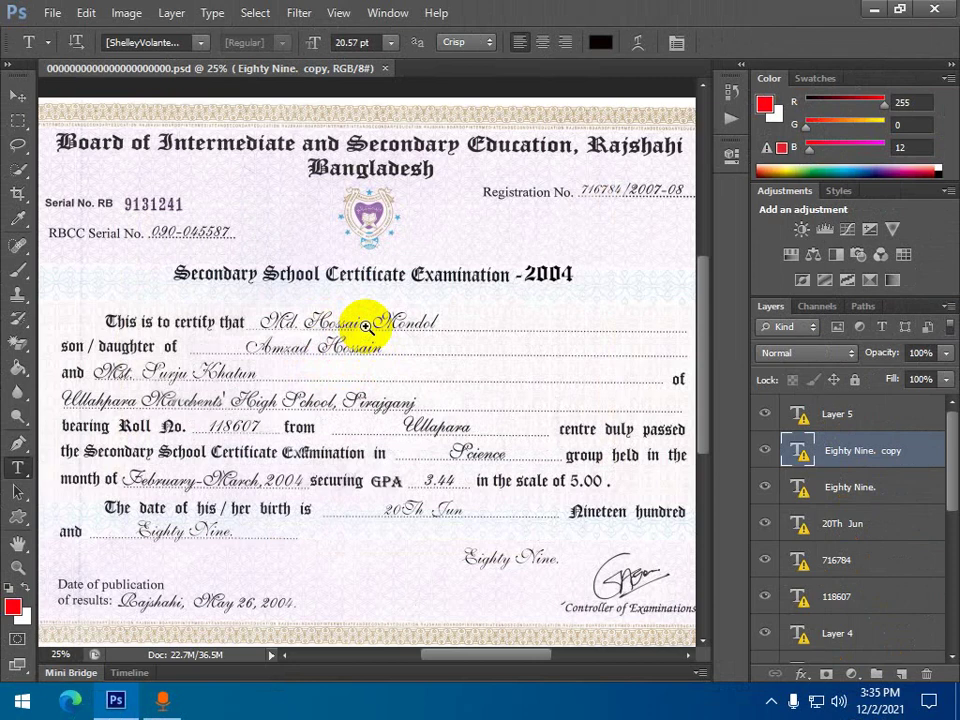
# Step: Zoom further in and click into the name text, declining font substitution
pyautogui.keyDown('ctrl'); pyautogui.click(366, 325); pyautogui.keyUp('ctrl')
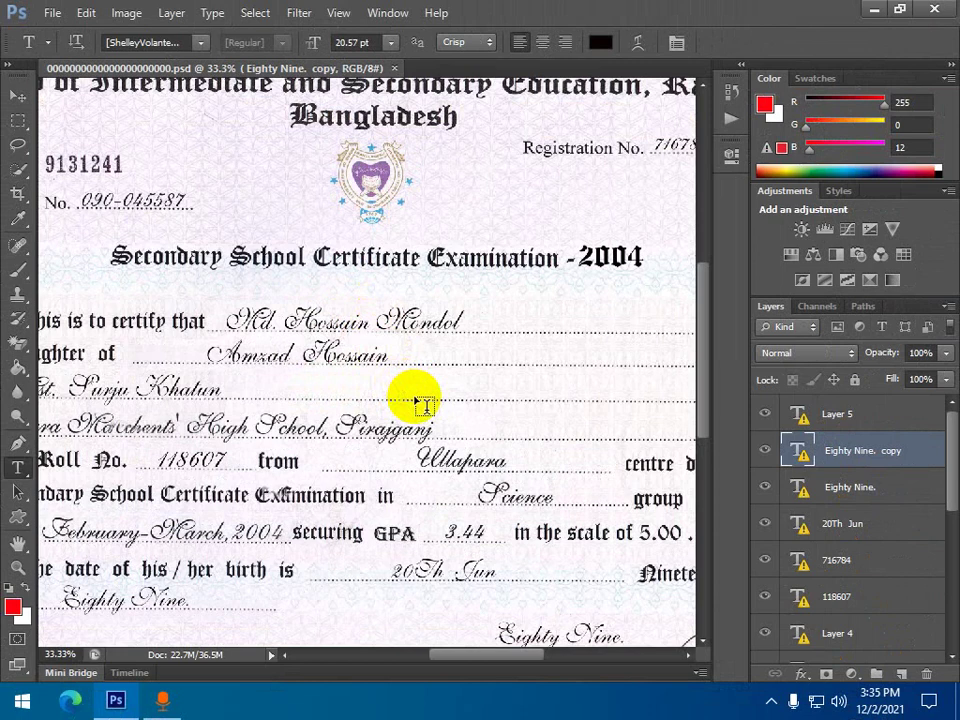
pyautogui.click(294, 322)
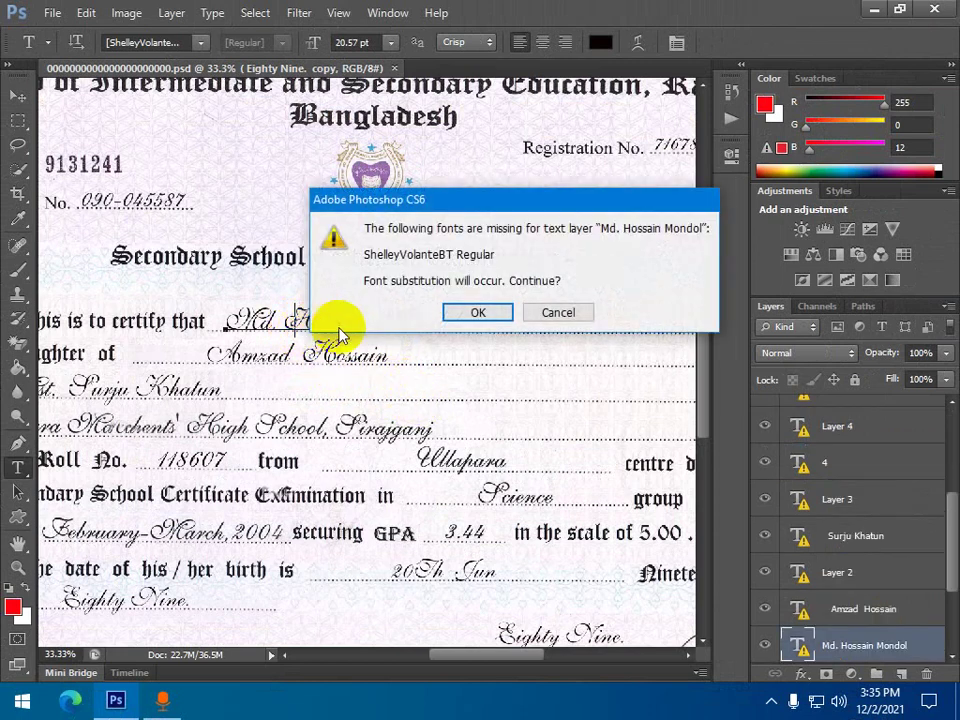
pyautogui.click(575, 317)
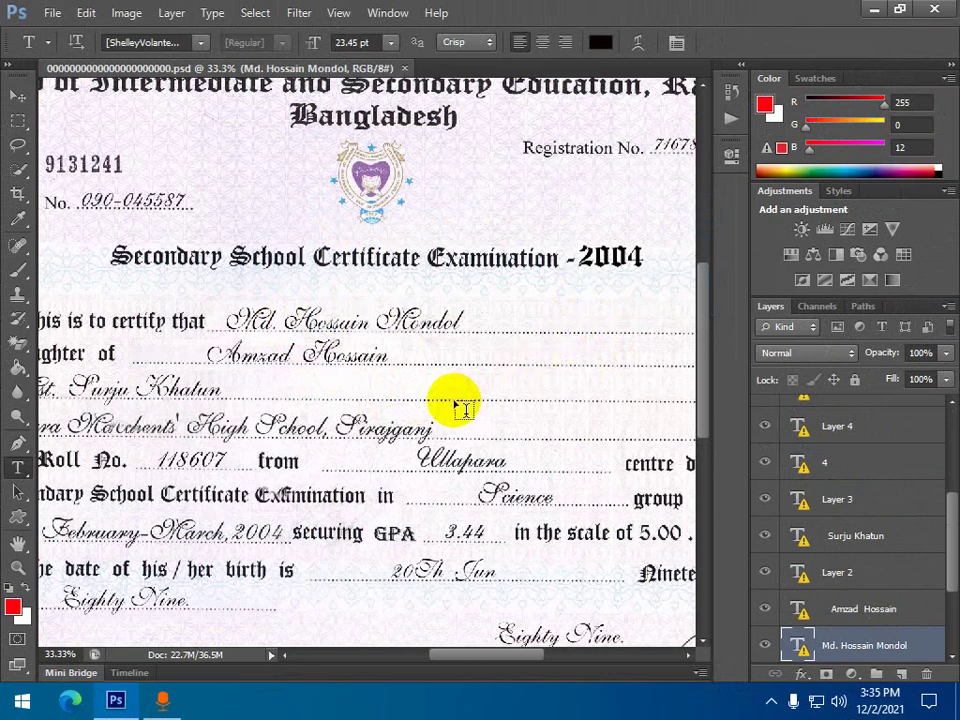
# Step: Scroll around the certificate and drag-select part of the name text
pyautogui.scroll(-2, 463, 408)
pyautogui.scroll(-1, 461, 401)
pyautogui.scroll(1, 456, 414)
pyautogui.scroll(3, 467, 407)
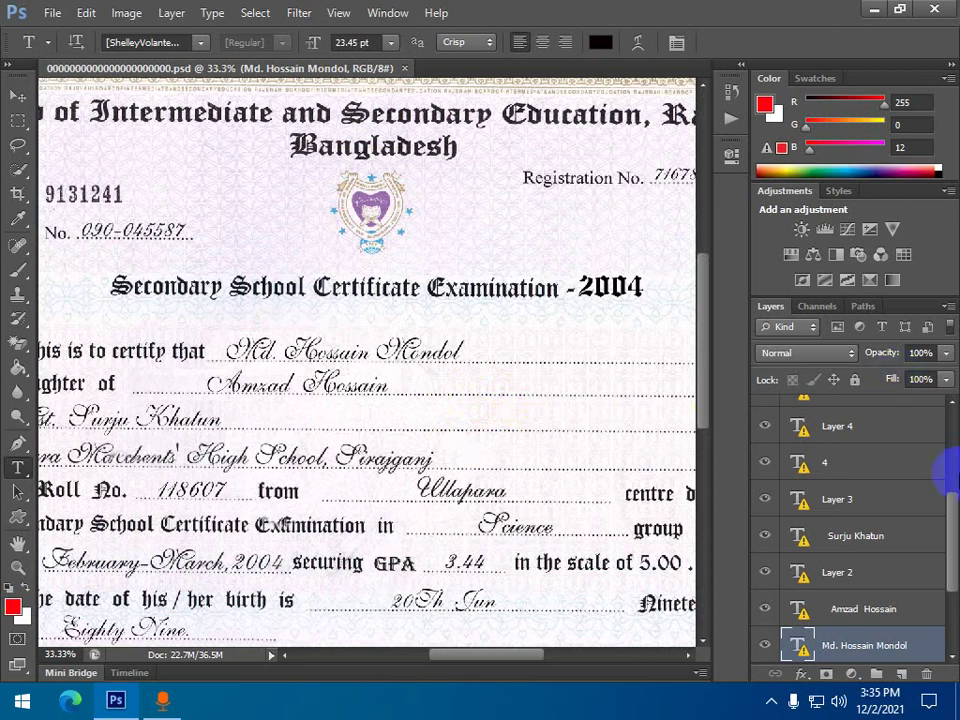
pyautogui.moveTo(946, 512); pyautogui.dragTo(950, 437)
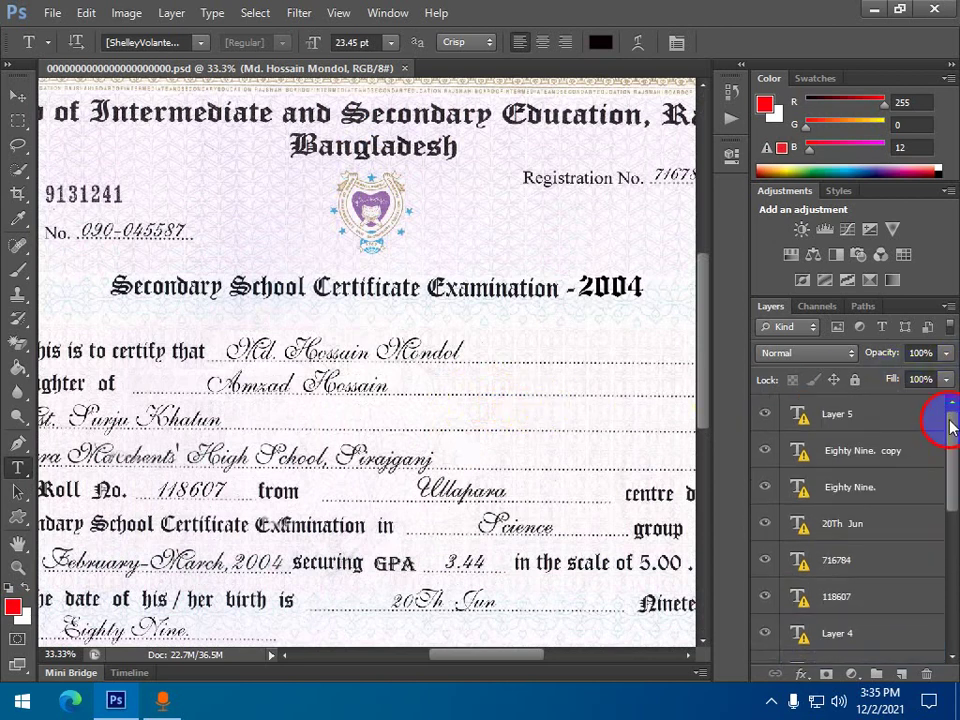
pyautogui.moveTo(500, 660)
pyautogui.mouseDown()
pyautogui.moveTo(450, 705)
pyautogui.moveTo(461, 668)
pyautogui.mouseUp()
pyautogui.scroll(-2, 485, 555)
pyautogui.scroll(-1, 485, 555)
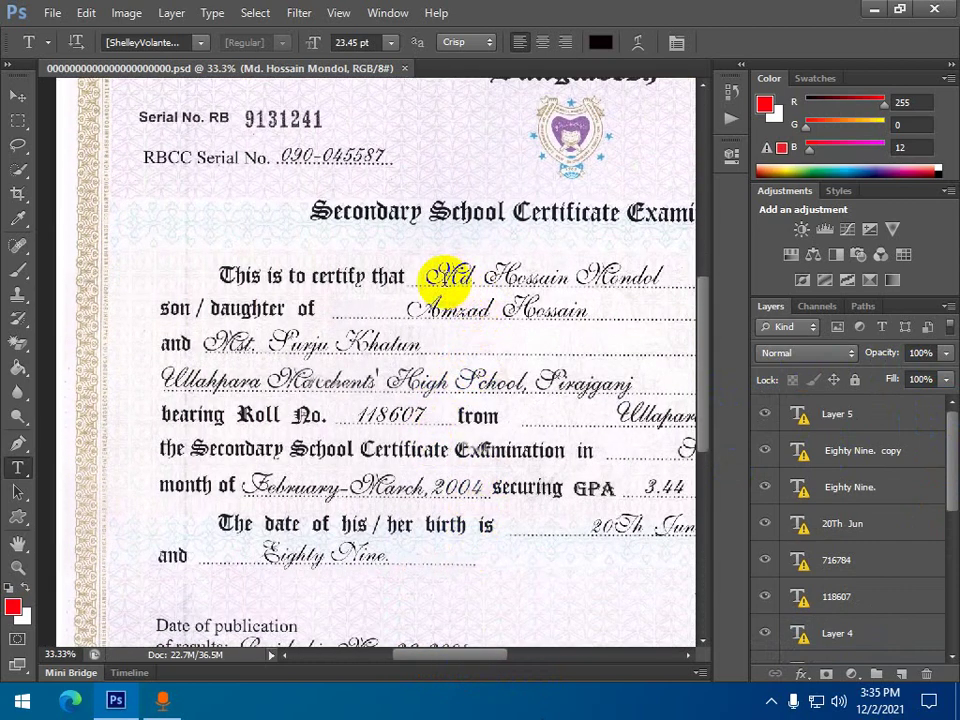
pyautogui.moveTo(429, 279); pyautogui.dragTo(499, 291)
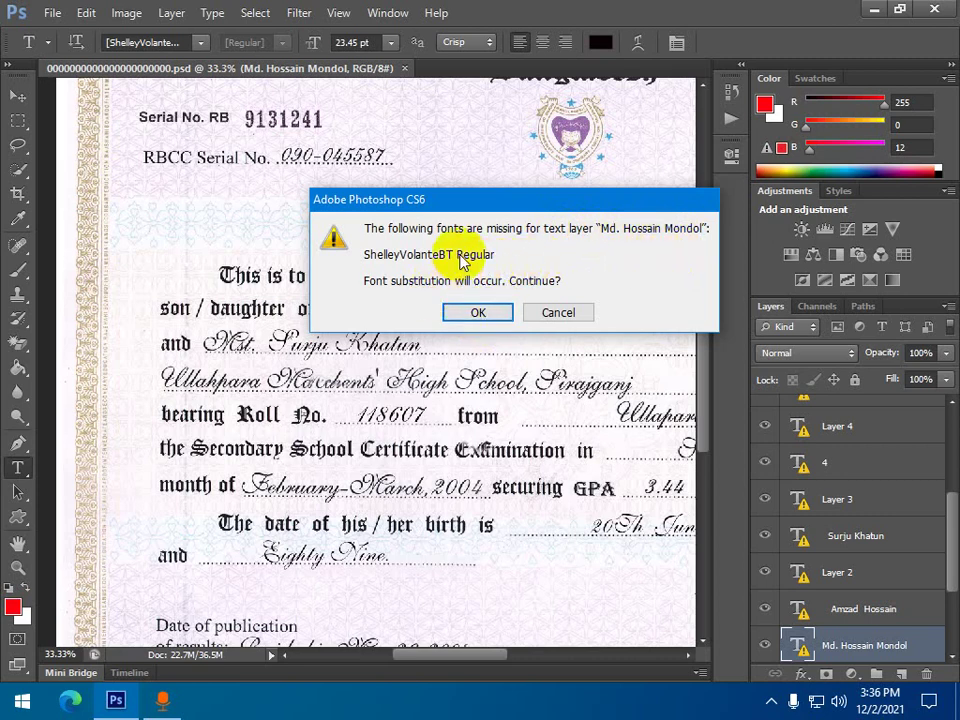
pyautogui.click(480, 314)
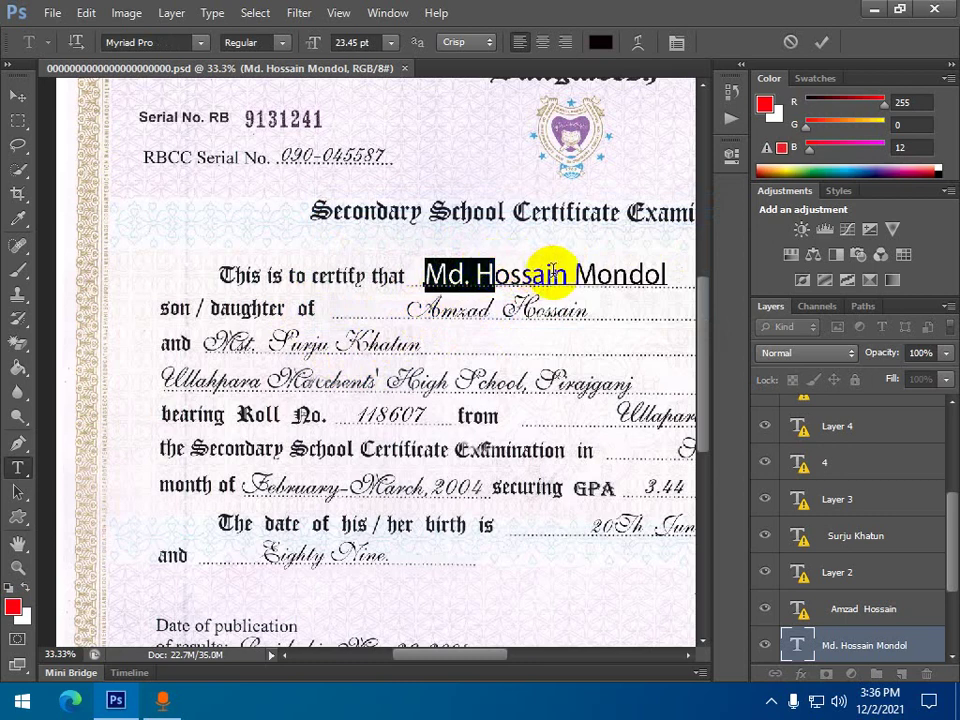
pyautogui.click(790, 42)
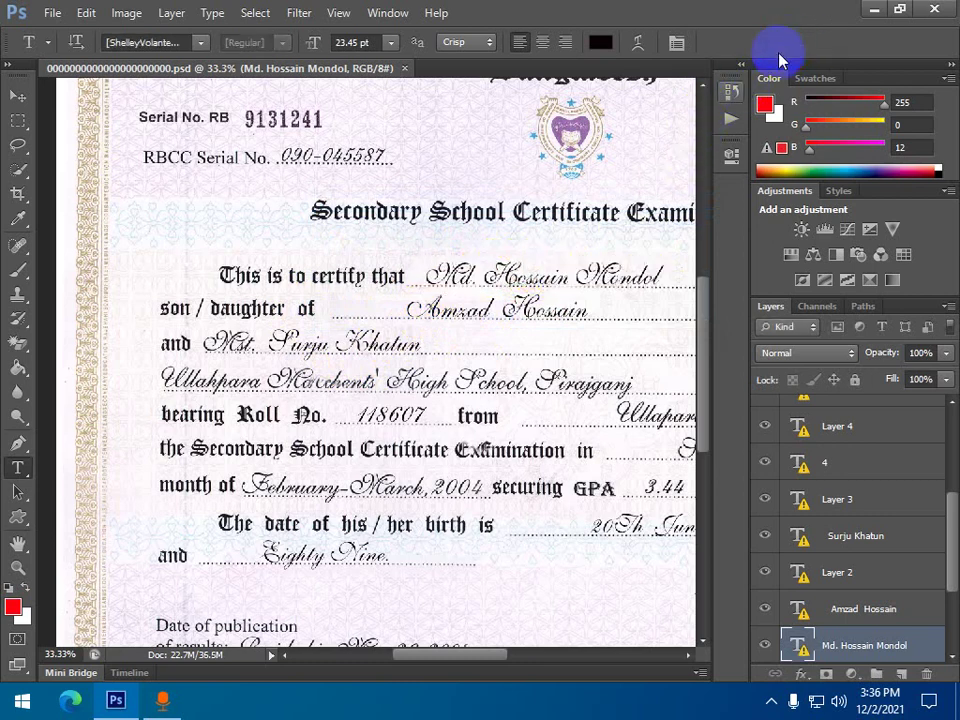
pyautogui.click(202, 45)
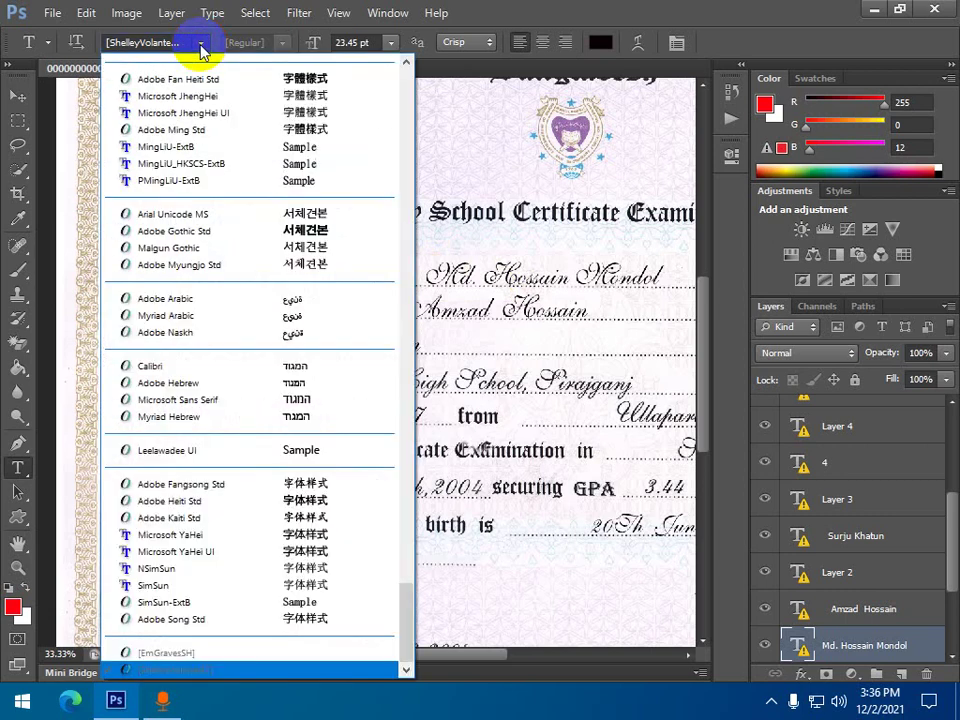
pyautogui.click(202, 45)
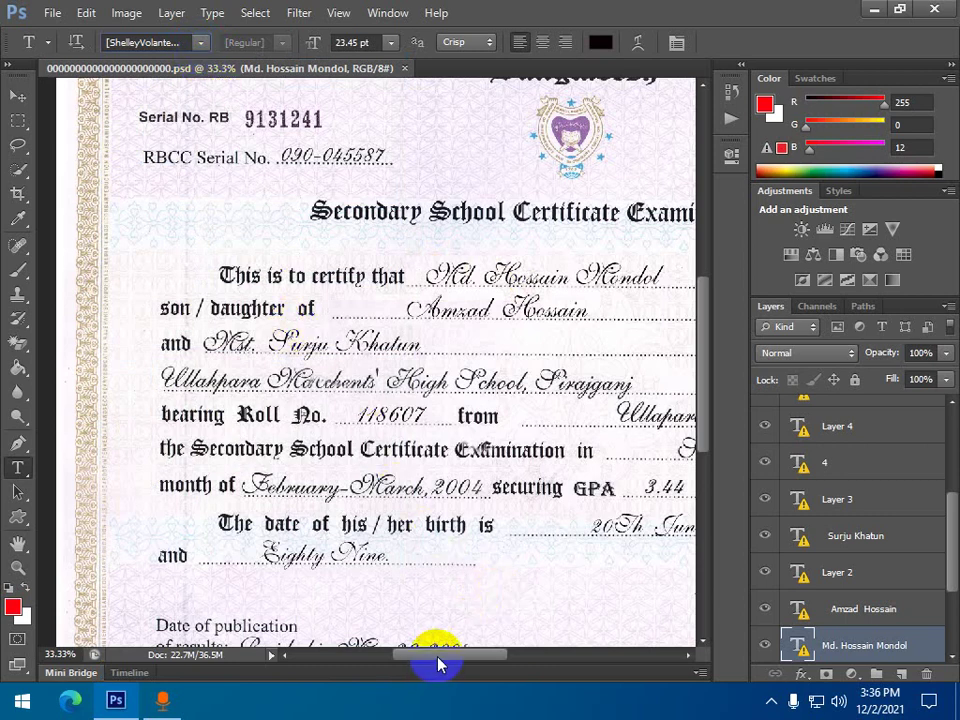
pyautogui.moveTo(438, 664); pyautogui.dragTo(464, 662)
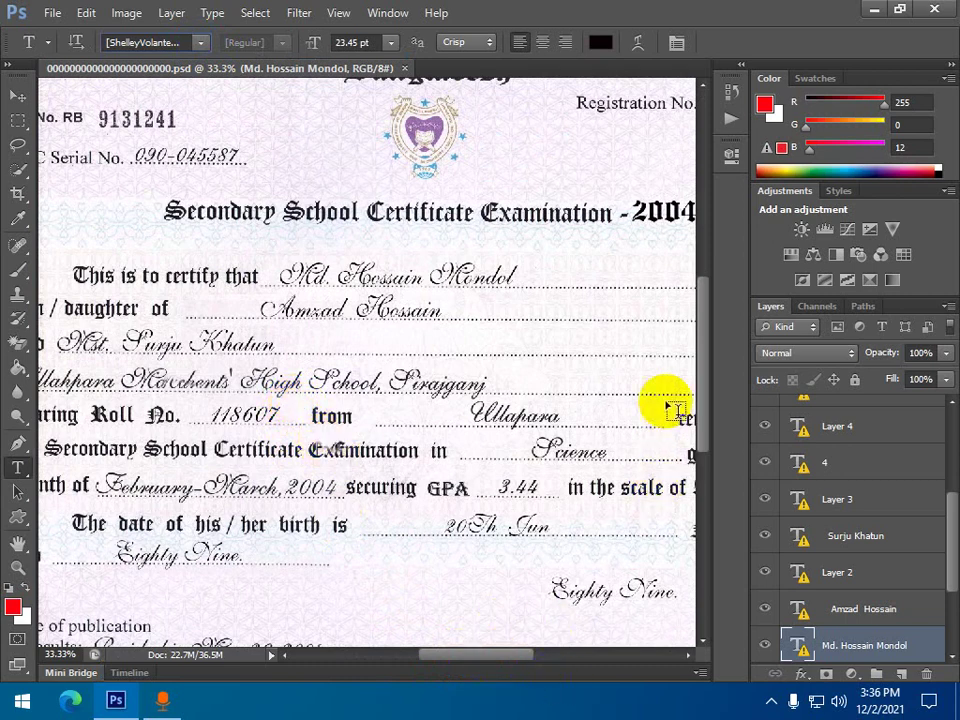
# Step: Scroll the Date of publication line into view and click into its text
pyautogui.moveTo(703, 381); pyautogui.dragTo(705, 325)
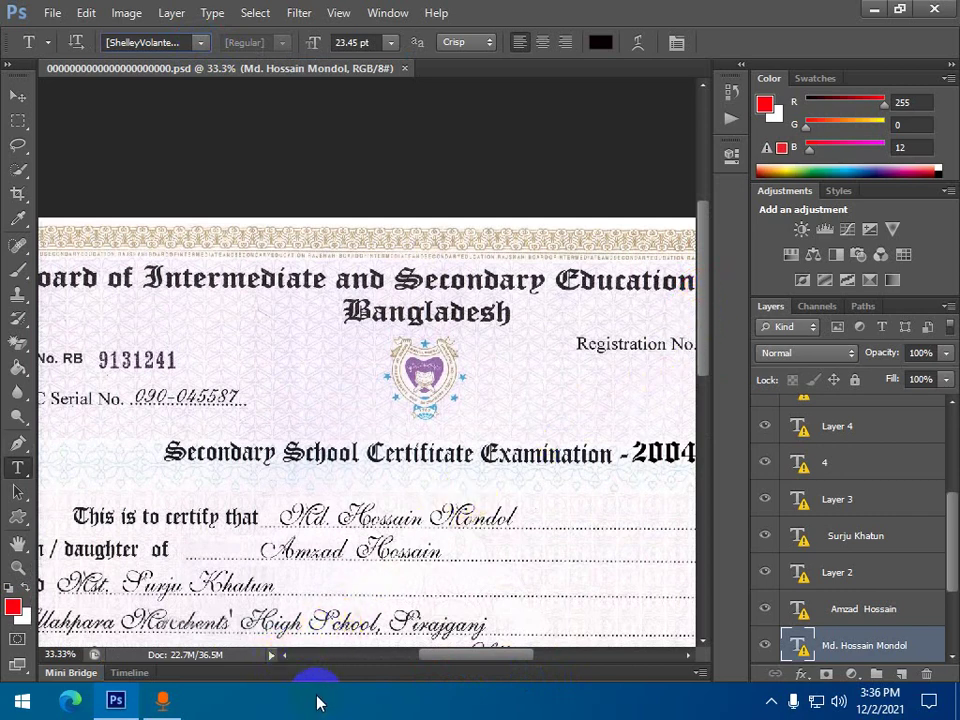
pyautogui.moveTo(442, 657); pyautogui.dragTo(421, 657)
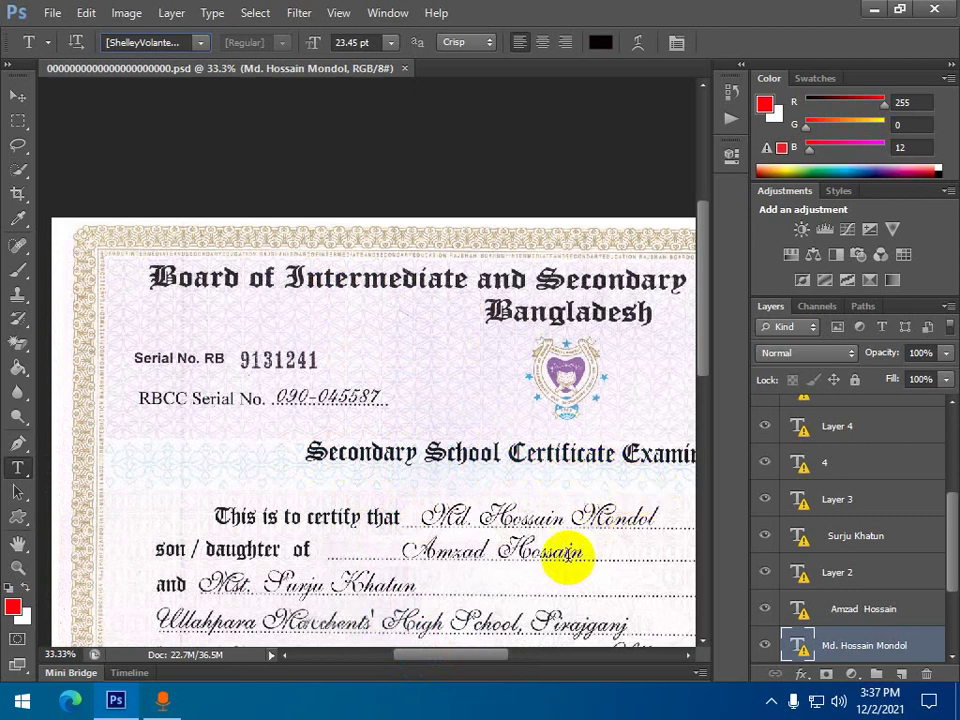
pyautogui.moveTo(454, 656)
pyautogui.mouseDown()
pyautogui.moveTo(492, 655)
pyautogui.moveTo(442, 655)
pyautogui.mouseUp()
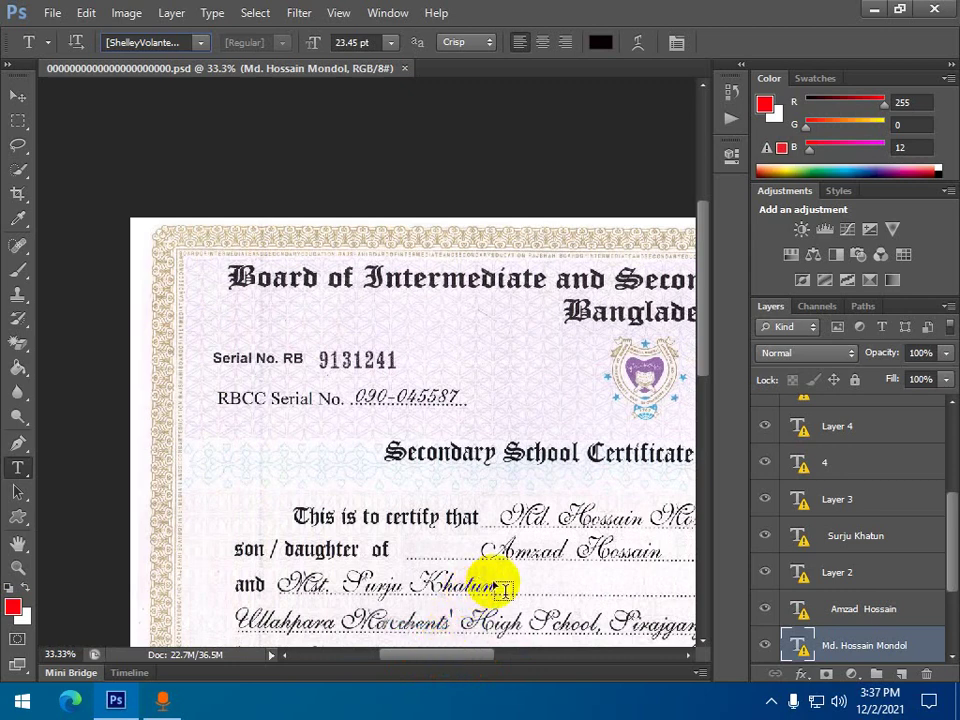
pyautogui.moveTo(703, 343); pyautogui.dragTo(717, 440)
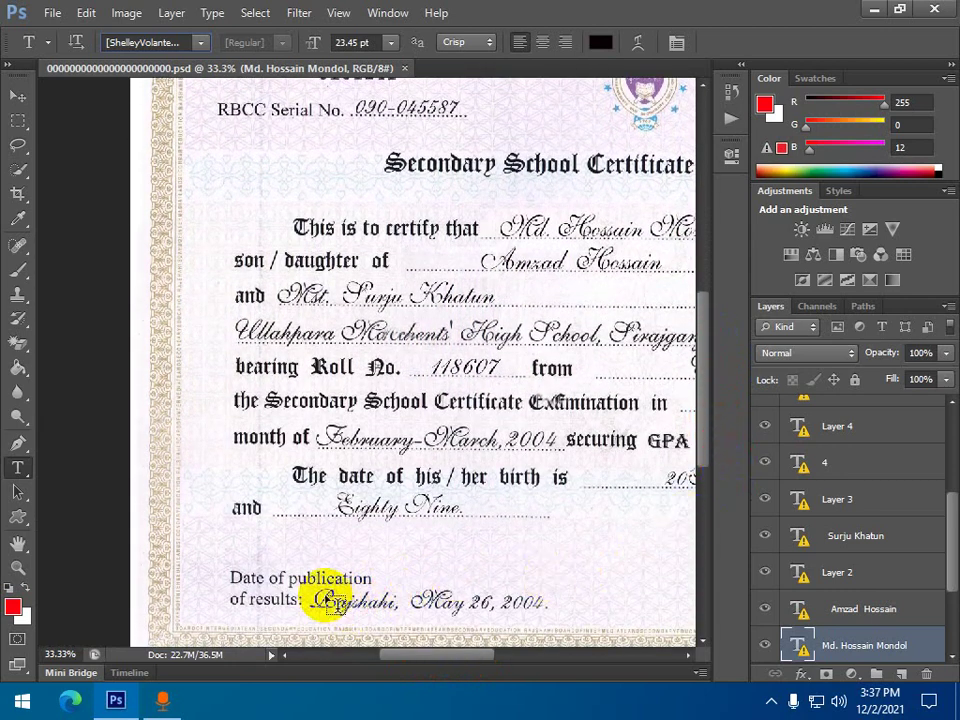
pyautogui.click(413, 657)
pyautogui.moveTo(413, 657); pyautogui.dragTo(421, 657)
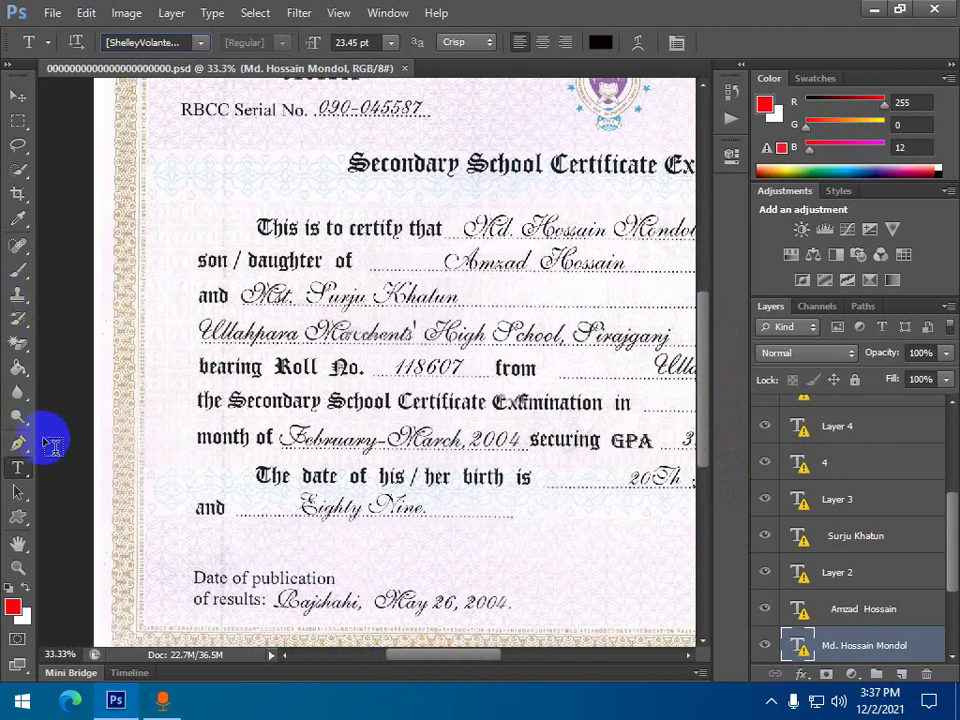
pyautogui.click(313, 598)
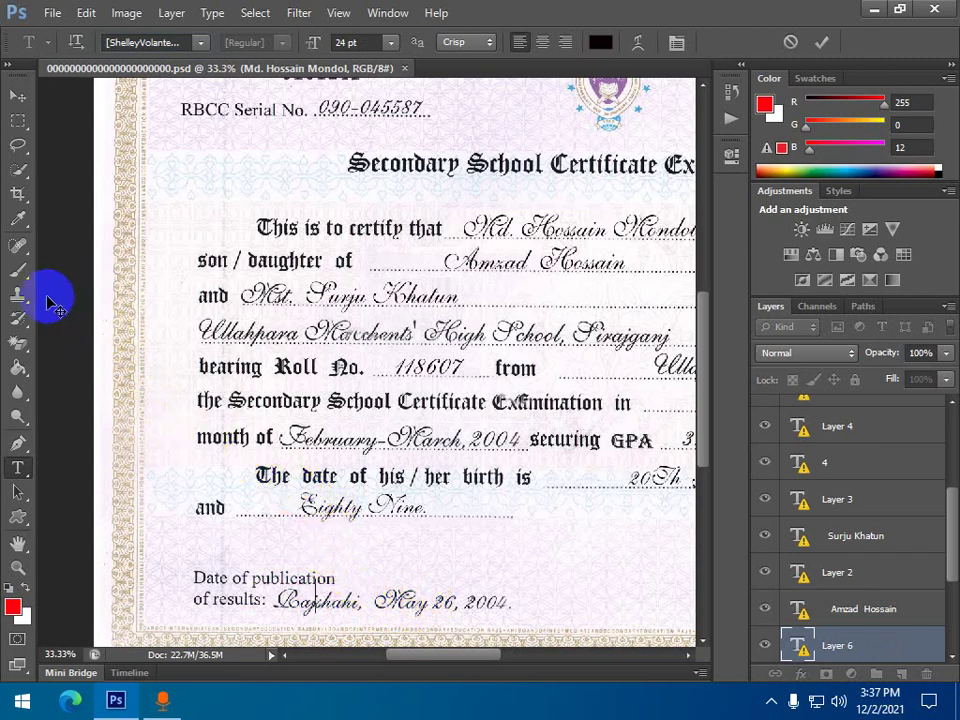
# Step: Switch to the Move tool, discard the empty text layer, and select the Eighty Nine. layer
pyautogui.click(18, 97)
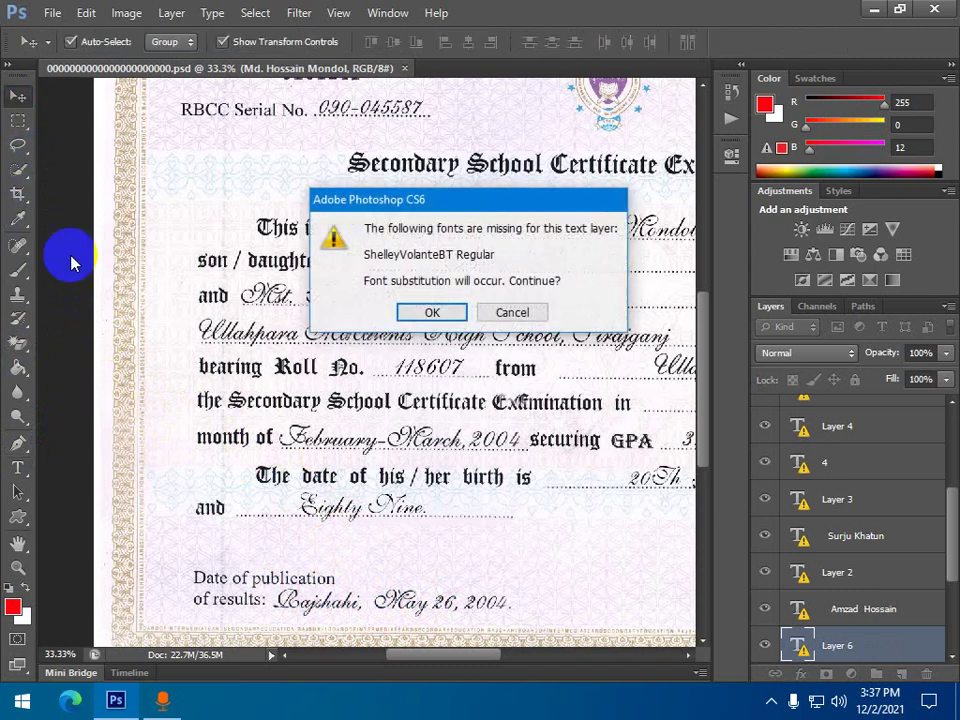
pyautogui.click(520, 312)
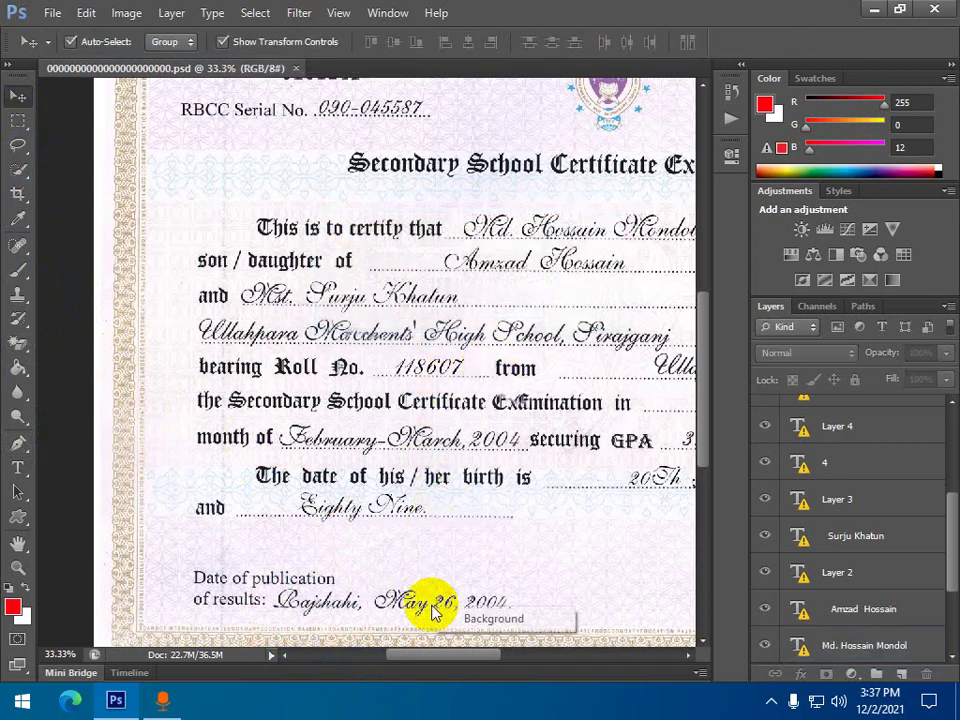
pyautogui.click(366, 516)
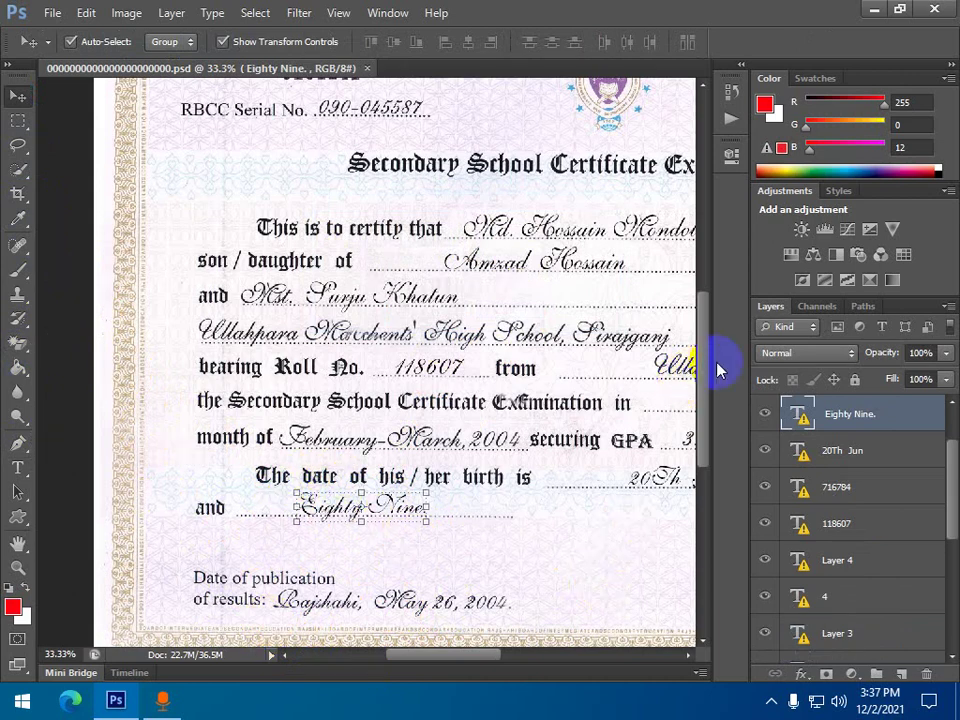
pyautogui.moveTo(705, 385); pyautogui.dragTo(696, 461)
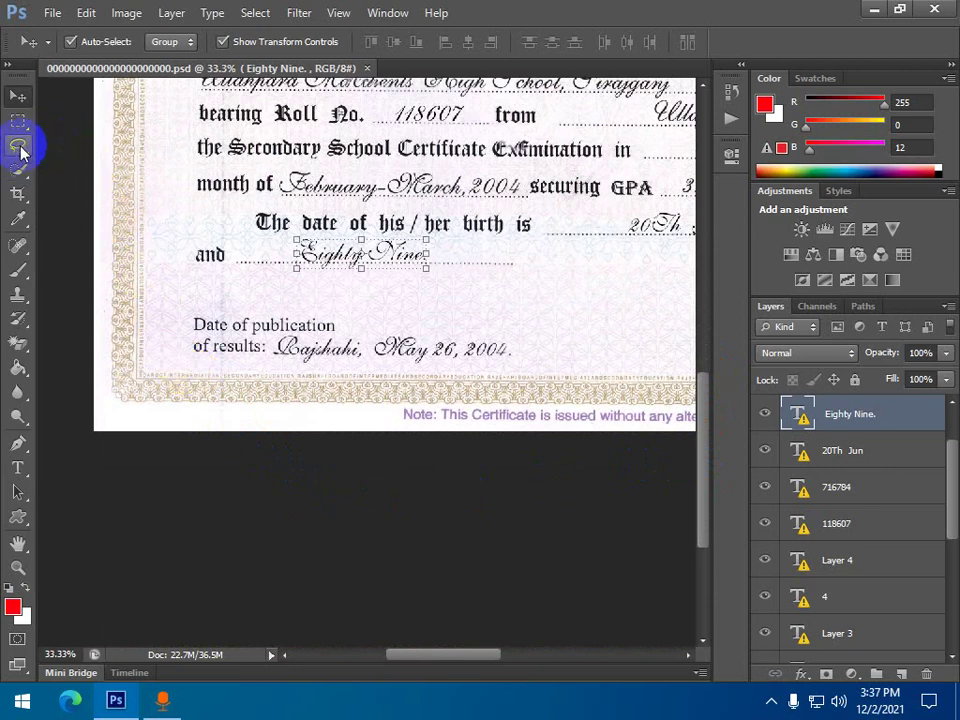
pyautogui.click(18, 123)
# Step: Marquee-select 'Rajshahi,' on the publication line and target the Background layer
pyautogui.moveTo(267, 337); pyautogui.dragTo(369, 372)
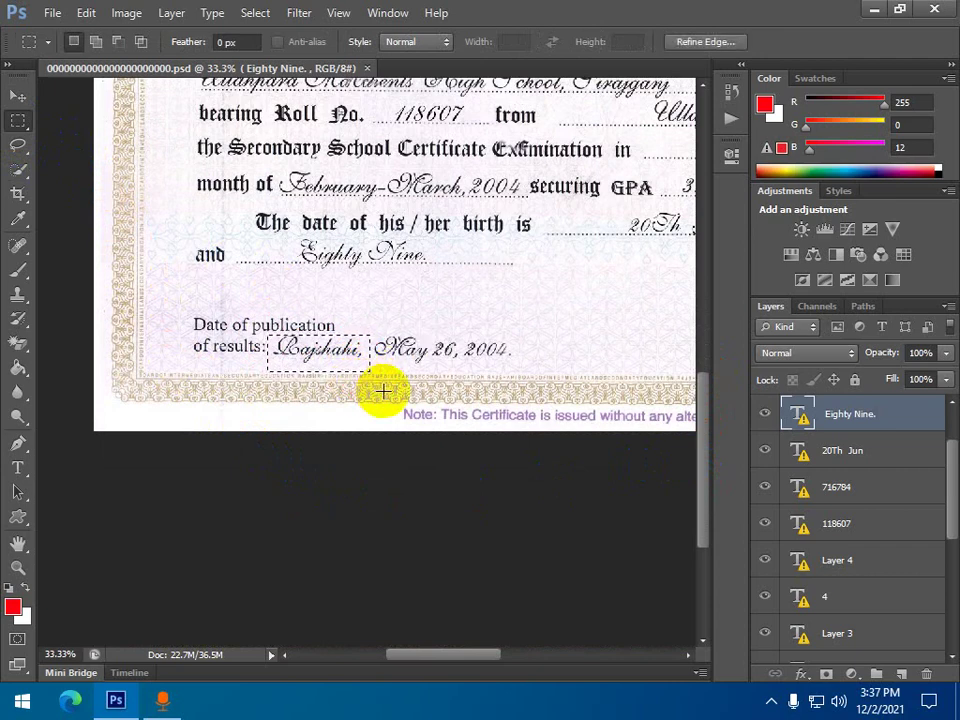
pyautogui.click(88, 14)
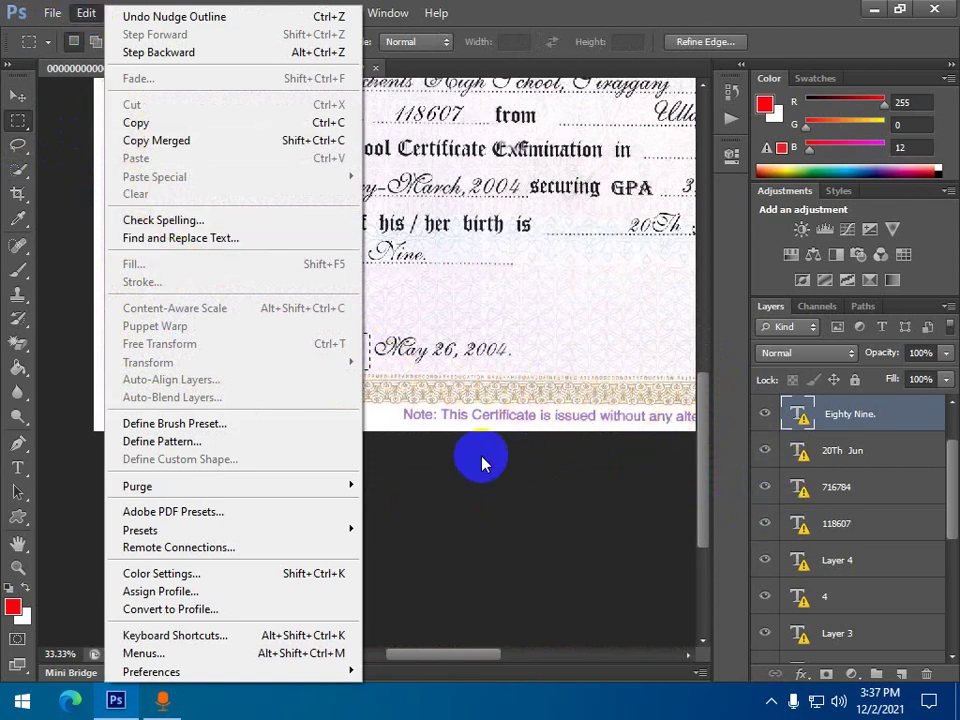
pyautogui.click(553, 184)
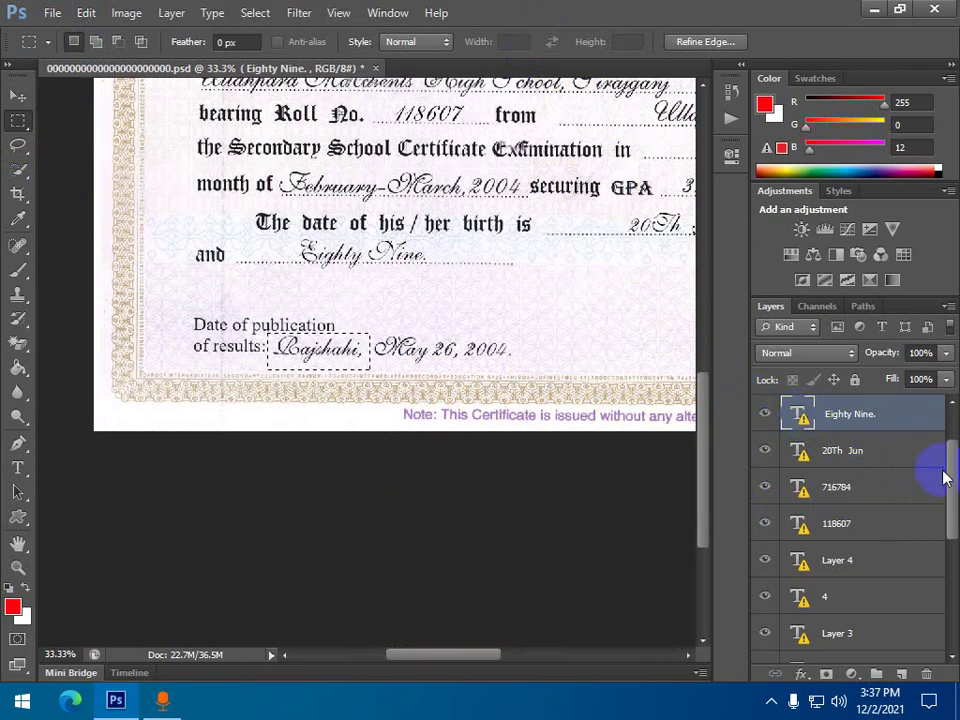
pyautogui.moveTo(955, 482); pyautogui.dragTo(932, 626)
pyautogui.click(853, 645)
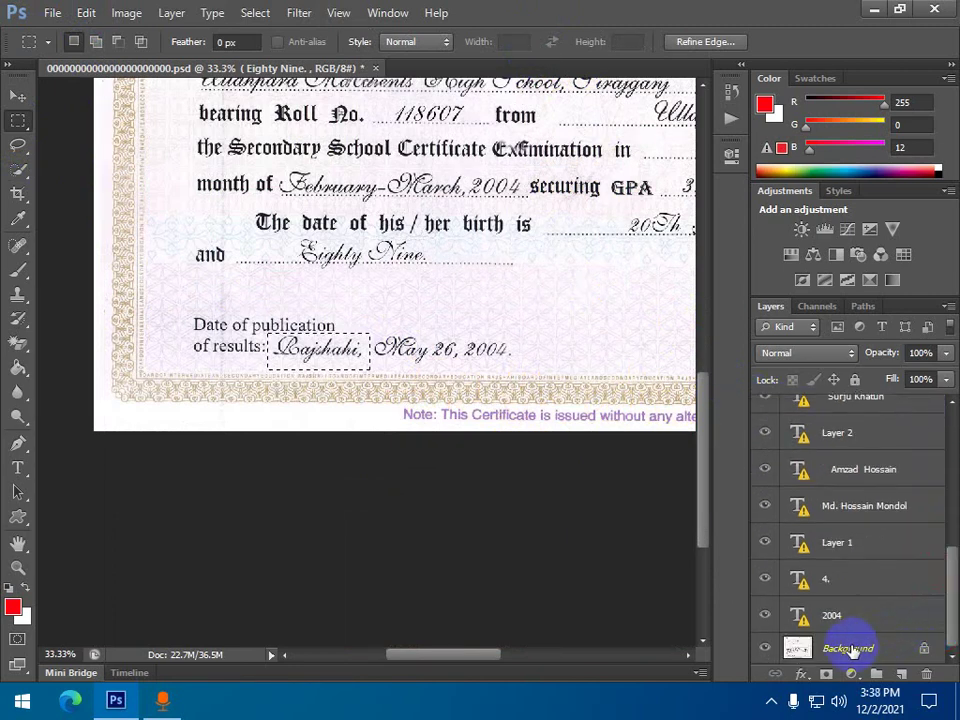
# Step: Apply Edit > Fill with Content-Aware to the selection twice
pyautogui.click(87, 14)
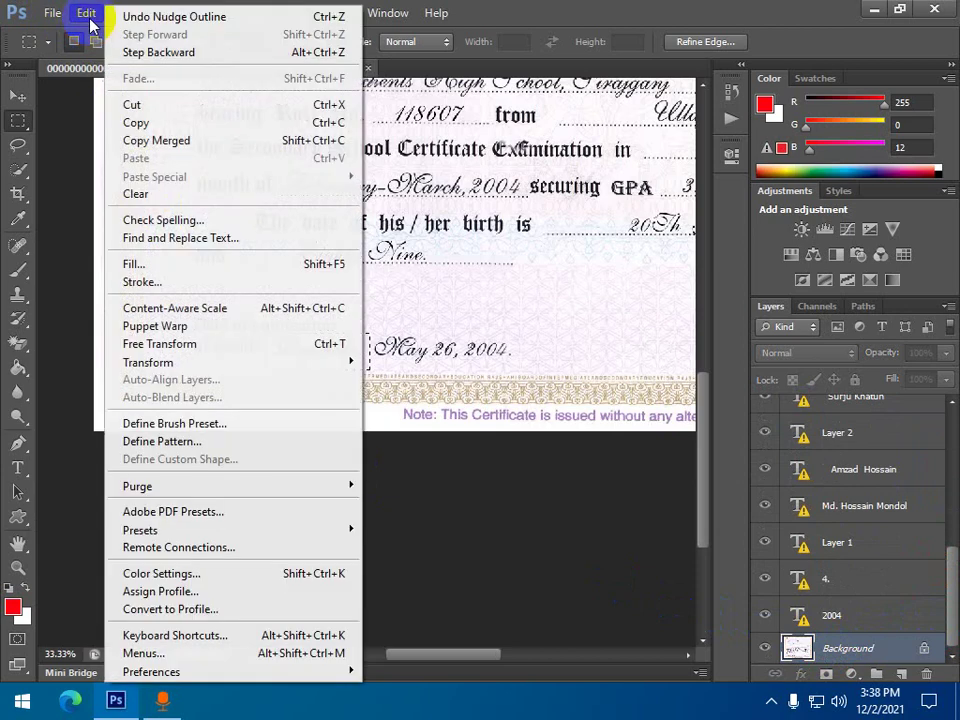
pyautogui.click(133, 266)
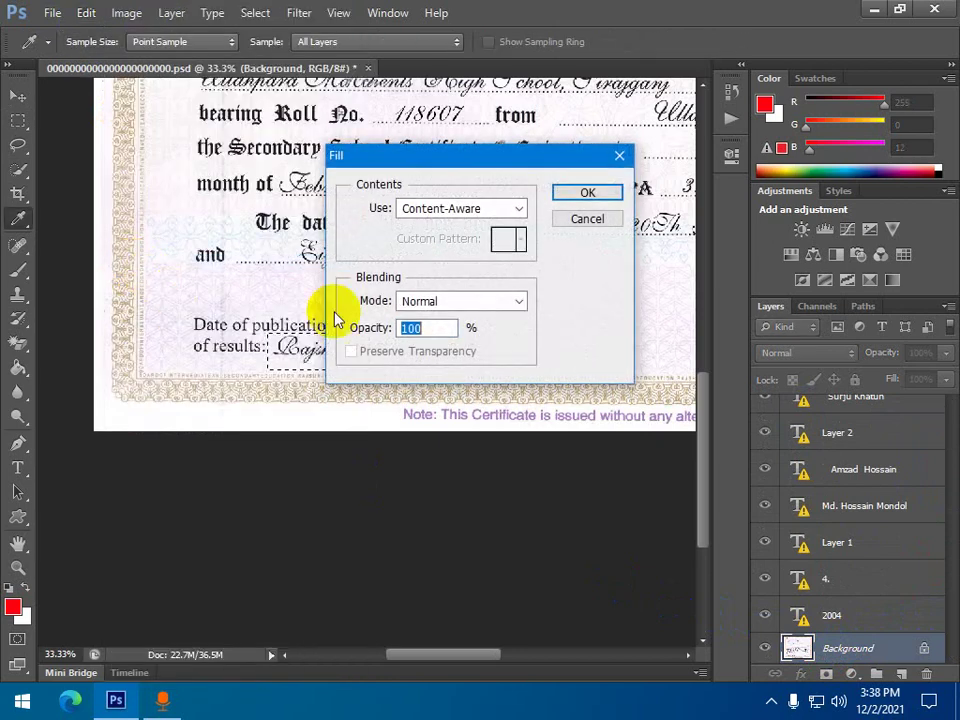
pyautogui.click(590, 192)
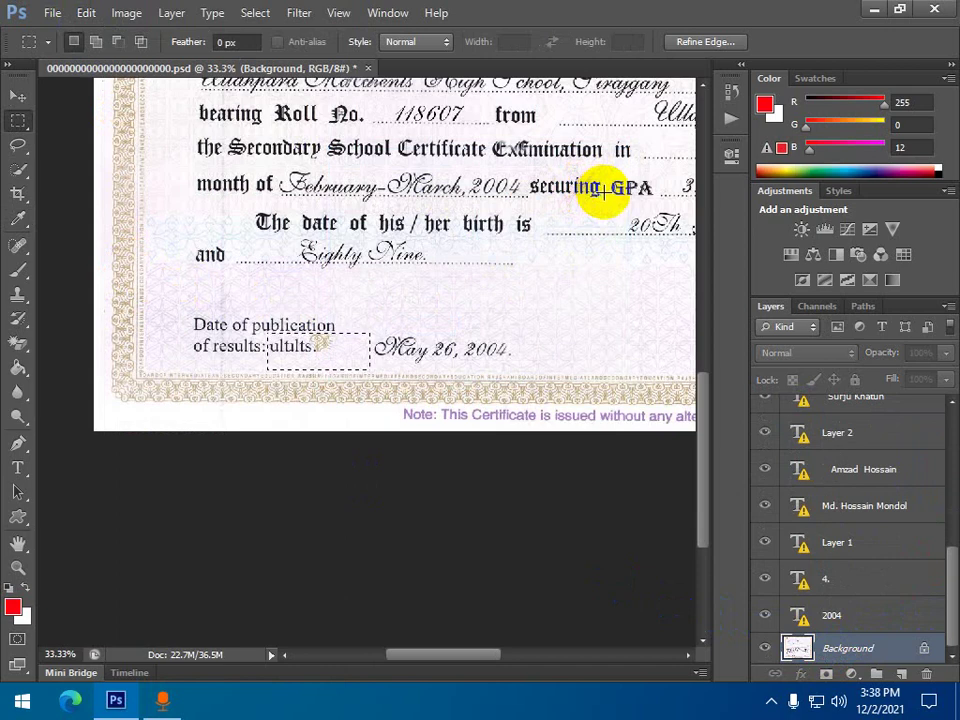
pyautogui.click(86, 12)
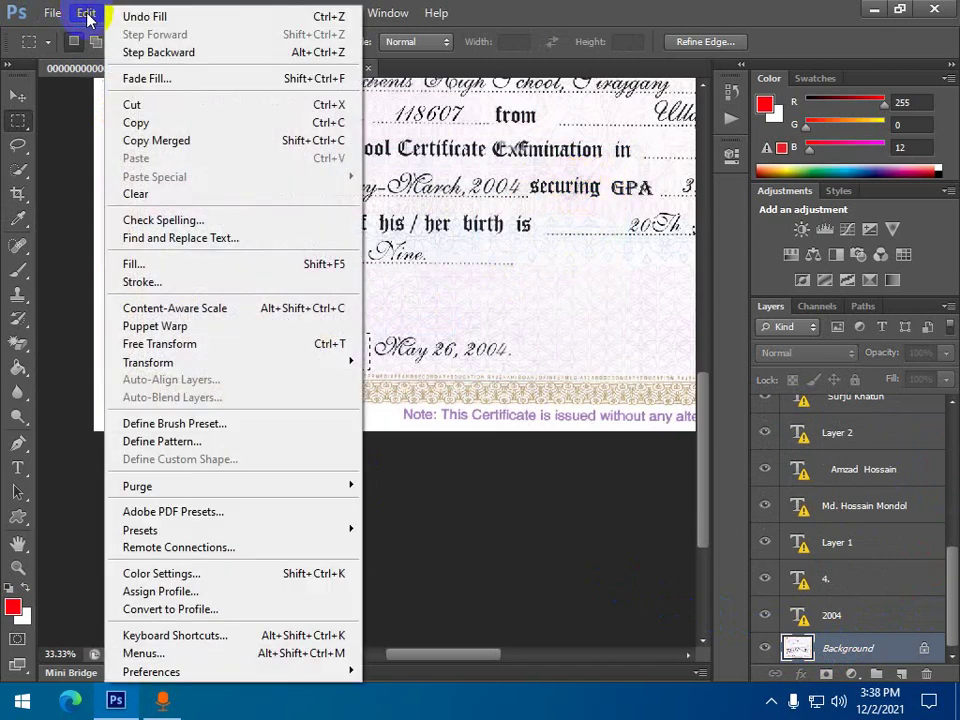
pyautogui.click(168, 262)
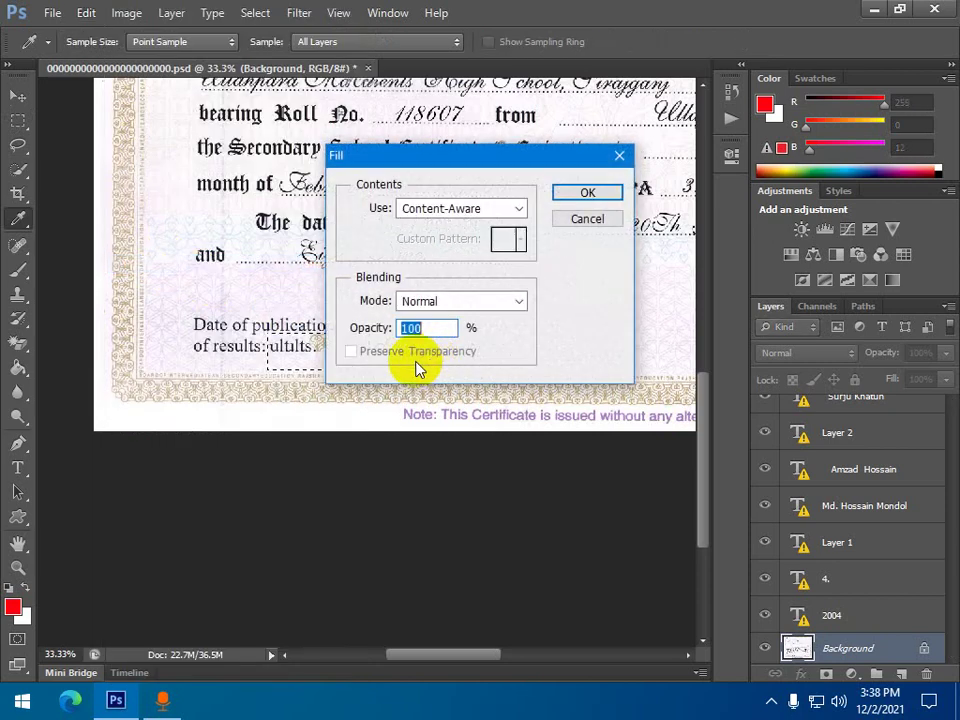
pyautogui.click(575, 198)
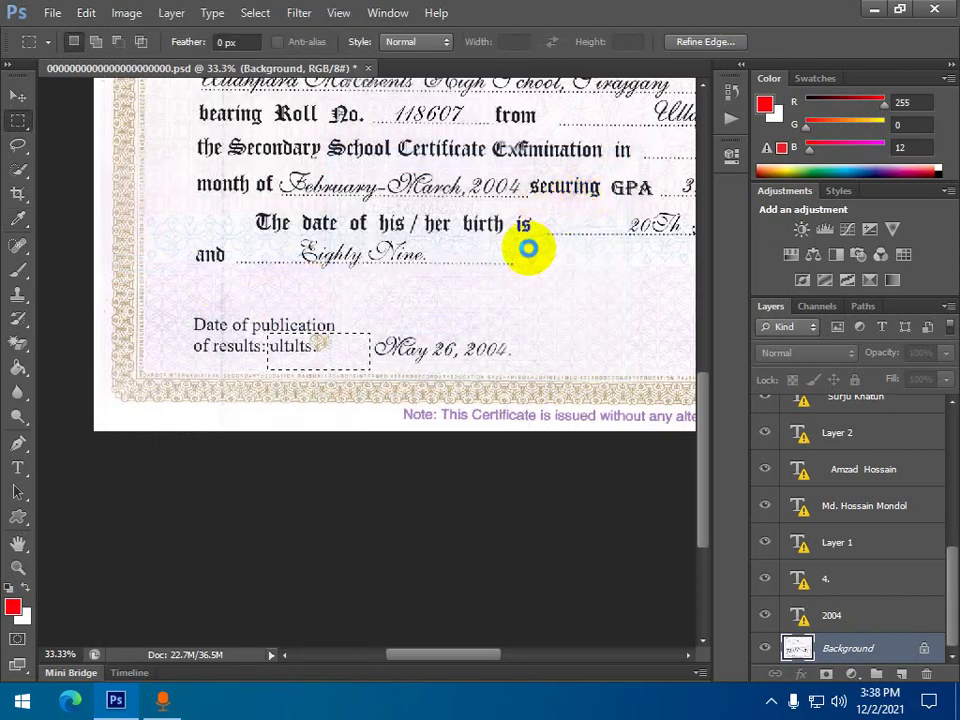
# Step: Run Content-Aware Fill once more, deselect, and marquee-select 'May' in the date
pyautogui.click(86, 13)
pyautogui.click(180, 262)
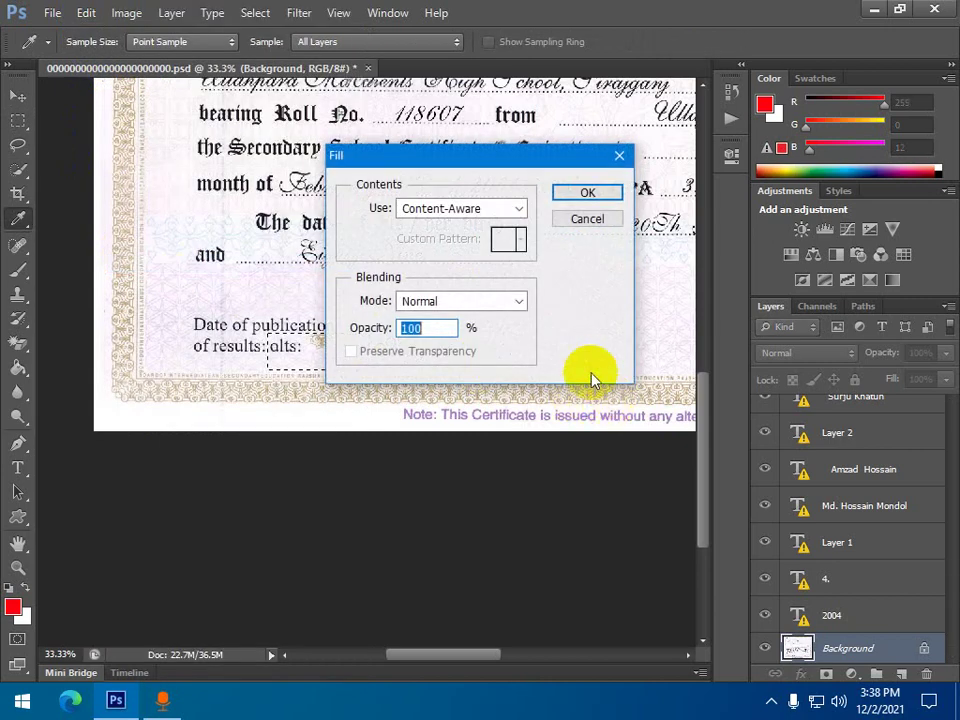
pyautogui.click(577, 195)
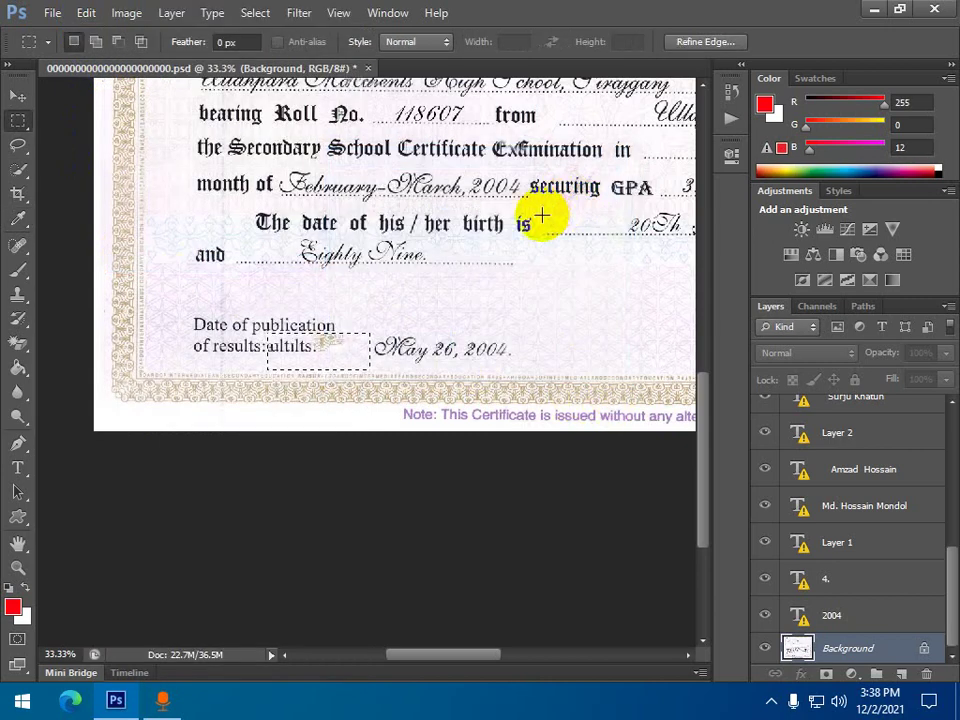
pyautogui.hotkey('ctrl', 'd')
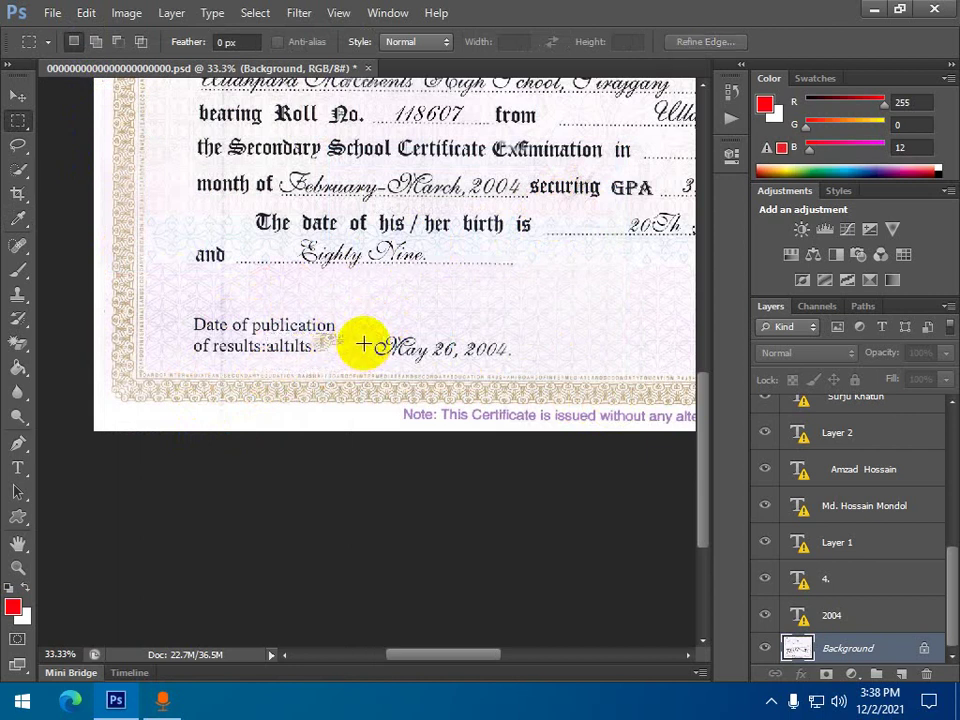
pyautogui.moveTo(366, 340); pyautogui.dragTo(434, 368)
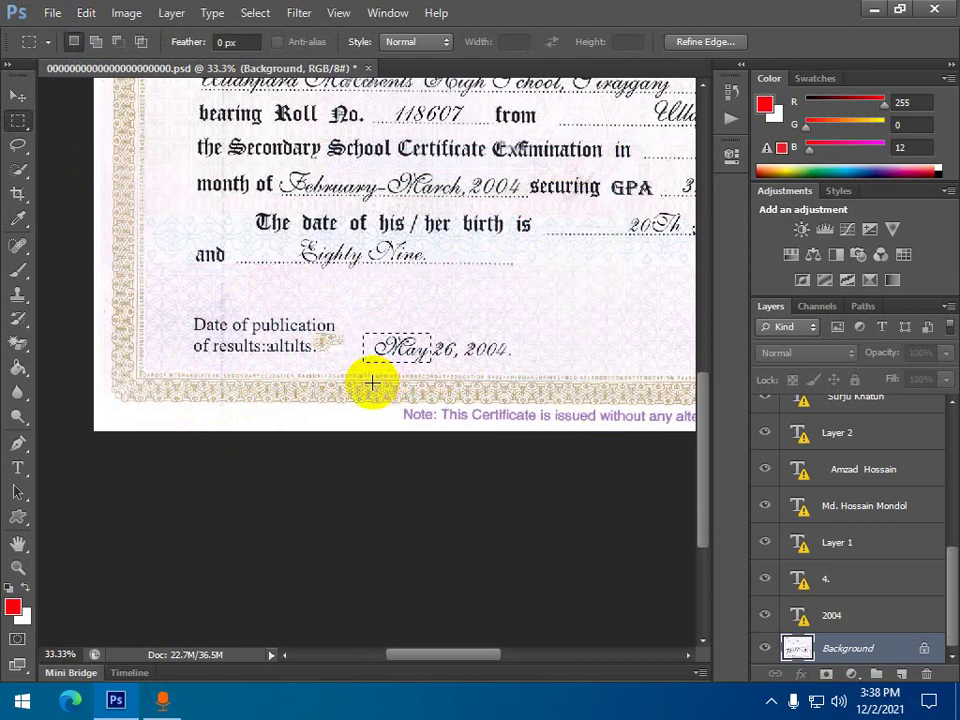
# Step: Erase 'May' with two Content-Aware Fills, deselect, and begin selecting the remaining date
pyautogui.click(50, 14)
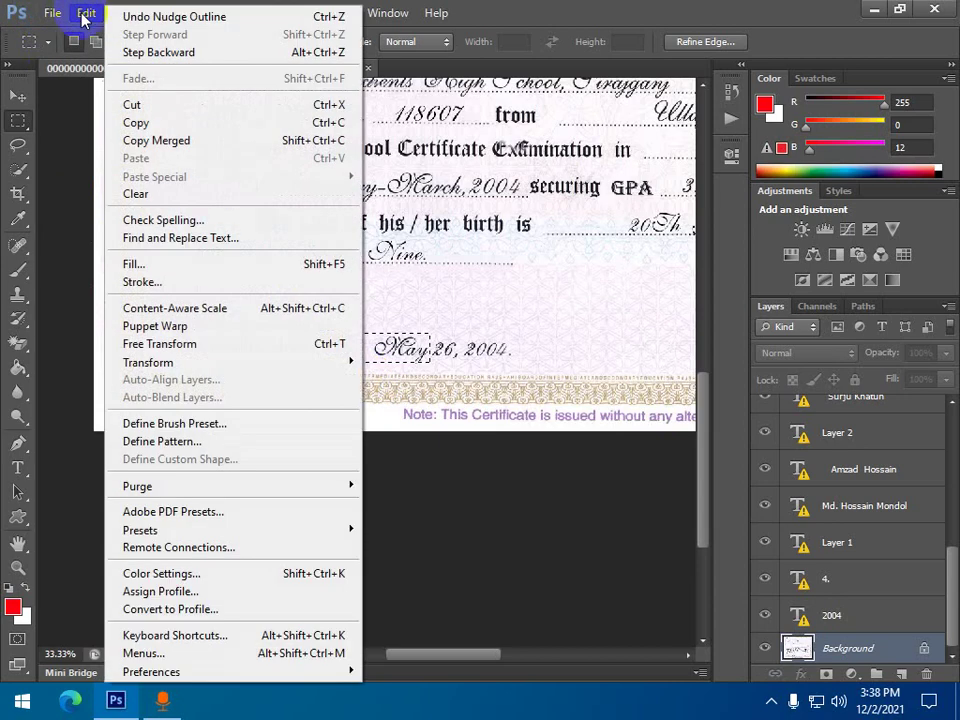
pyautogui.click(134, 264)
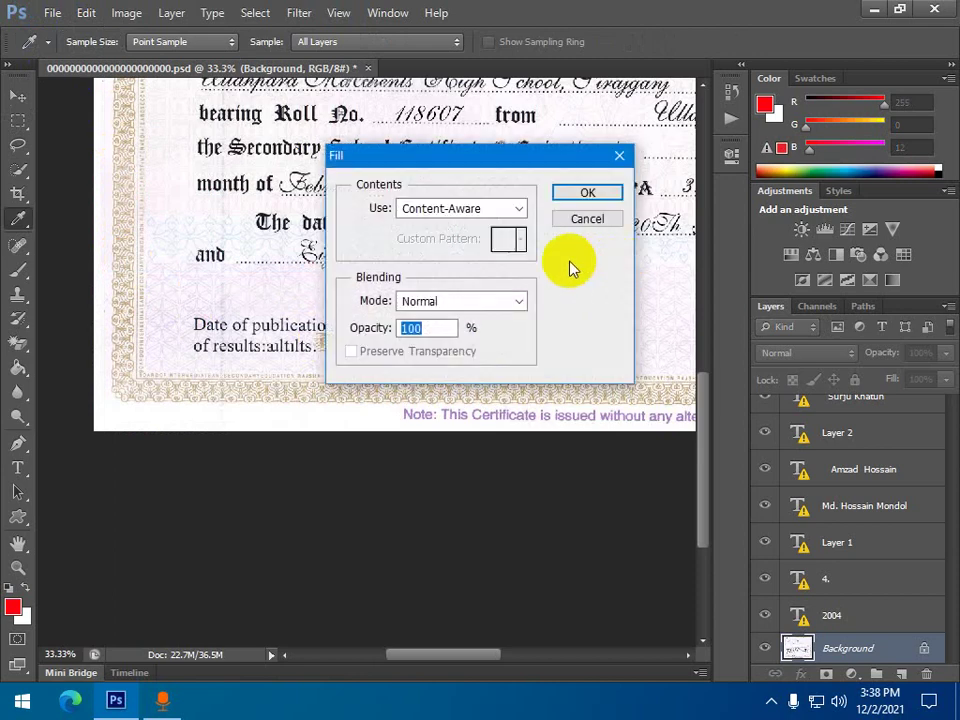
pyautogui.click(575, 194)
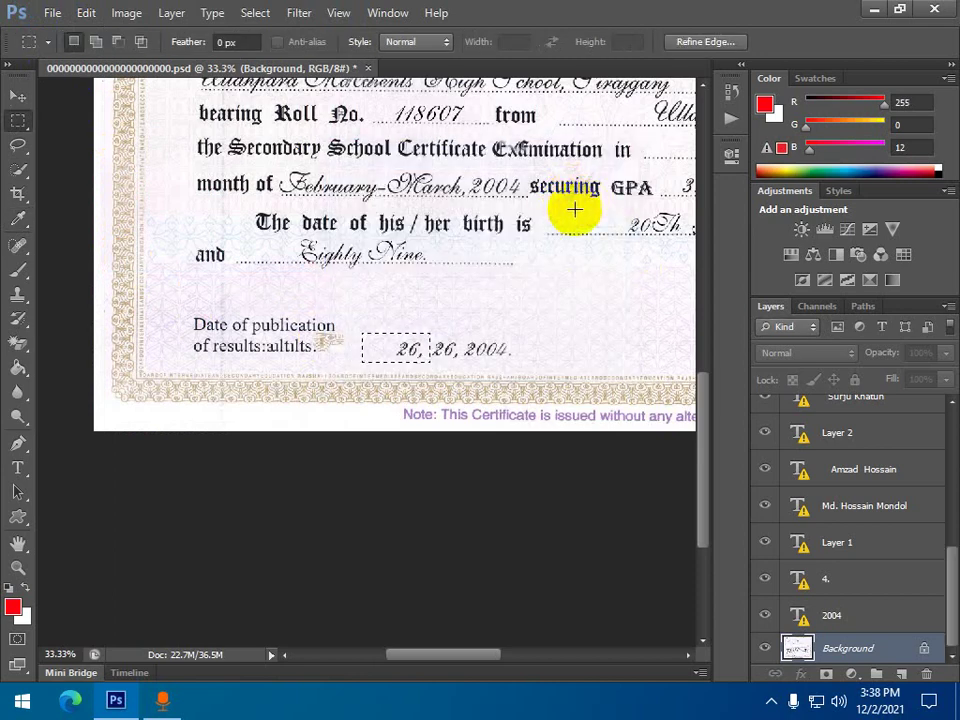
pyautogui.click(86, 14)
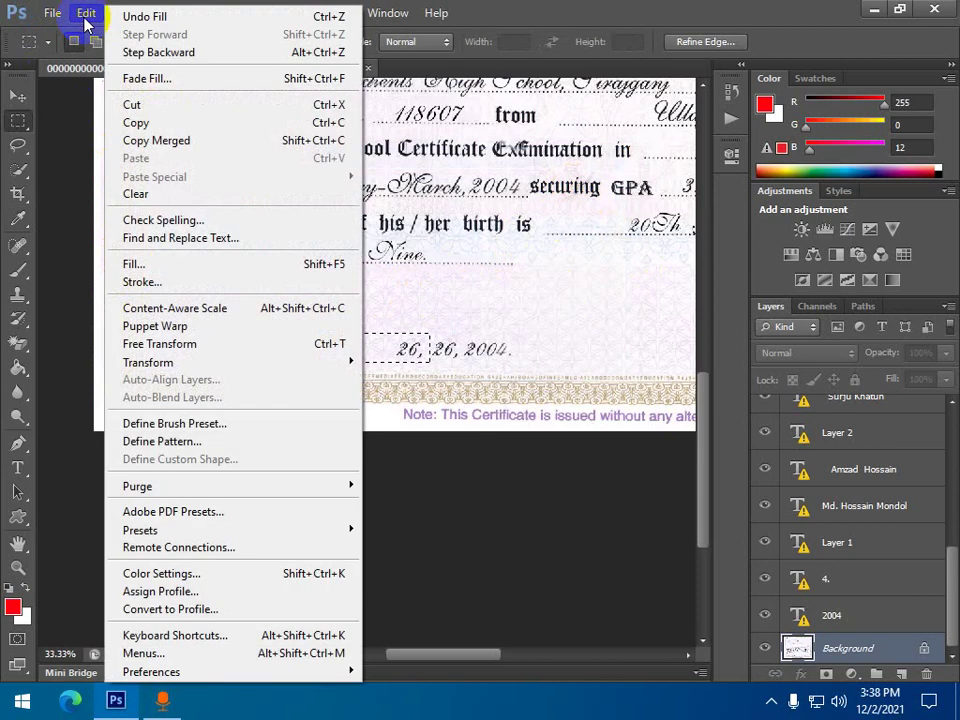
pyautogui.click(156, 265)
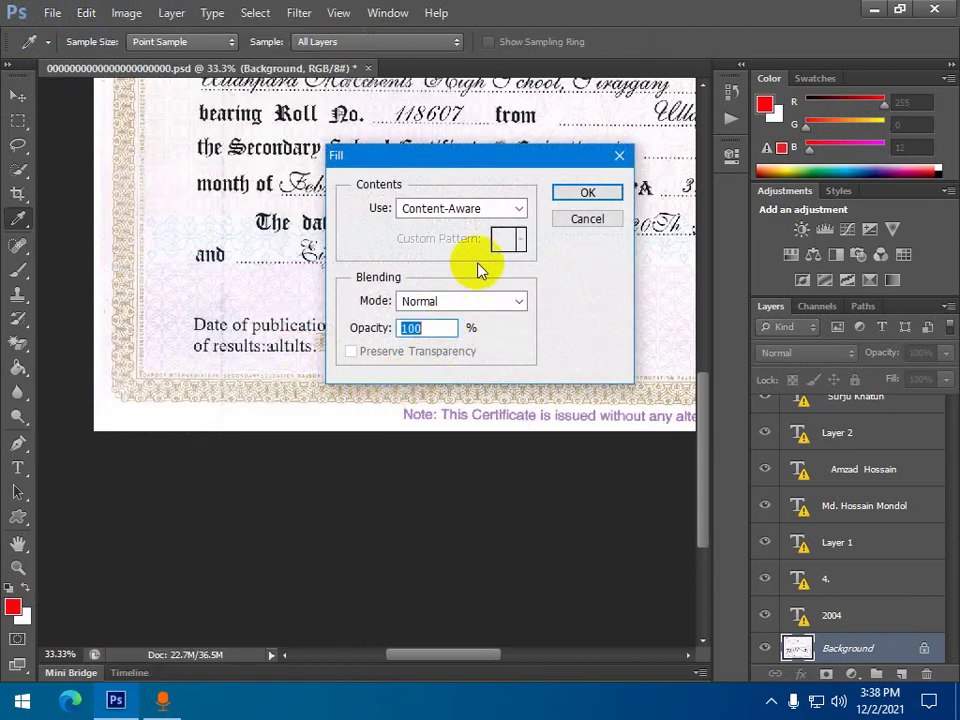
pyautogui.click(596, 194)
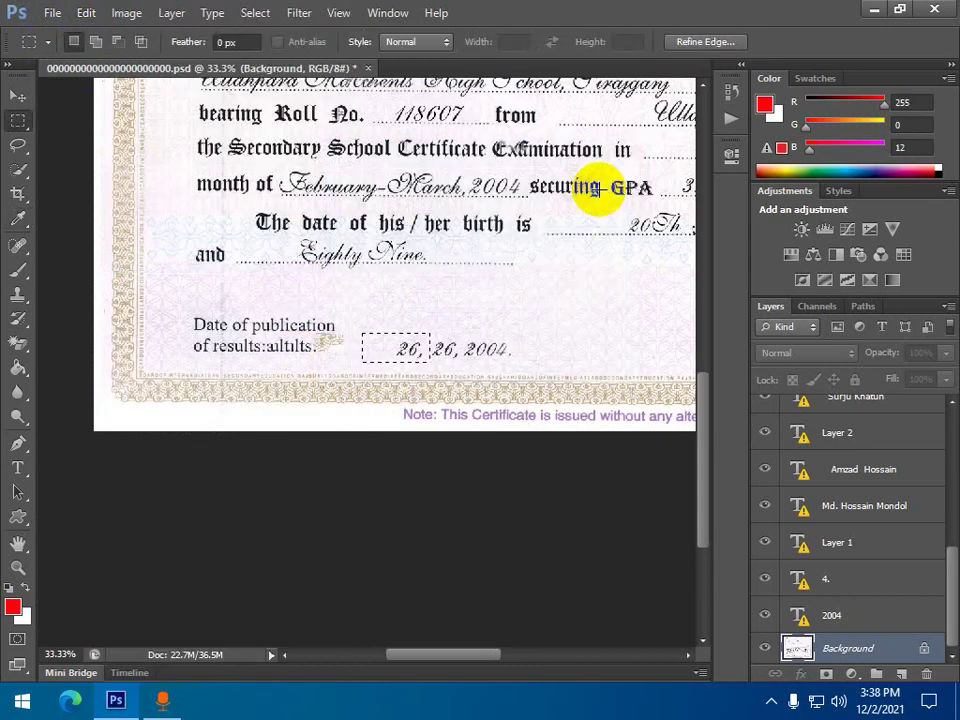
pyautogui.click(439, 343)
pyautogui.moveTo(521, 355); pyautogui.dragTo(371, 327)
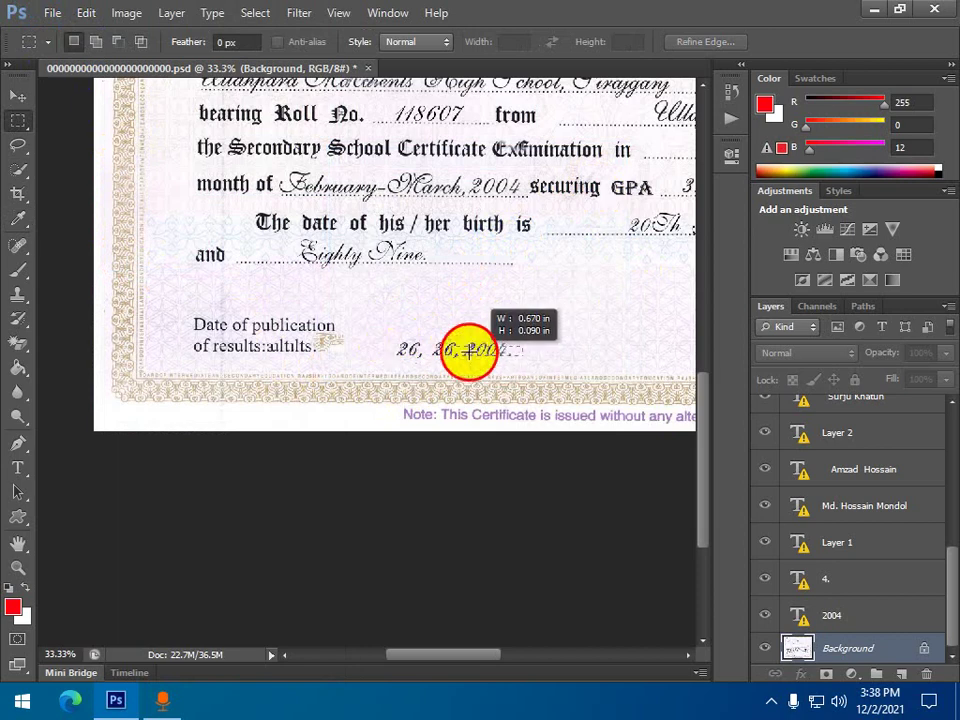
# Step: Select the '26, 26, 2004' date, Content-Aware Fill it, and deselect
pyautogui.click(456, 349)
pyautogui.moveTo(379, 328)
pyautogui.mouseDown()
pyautogui.moveTo(505, 344)
pyautogui.moveTo(532, 359)
pyautogui.mouseUp()
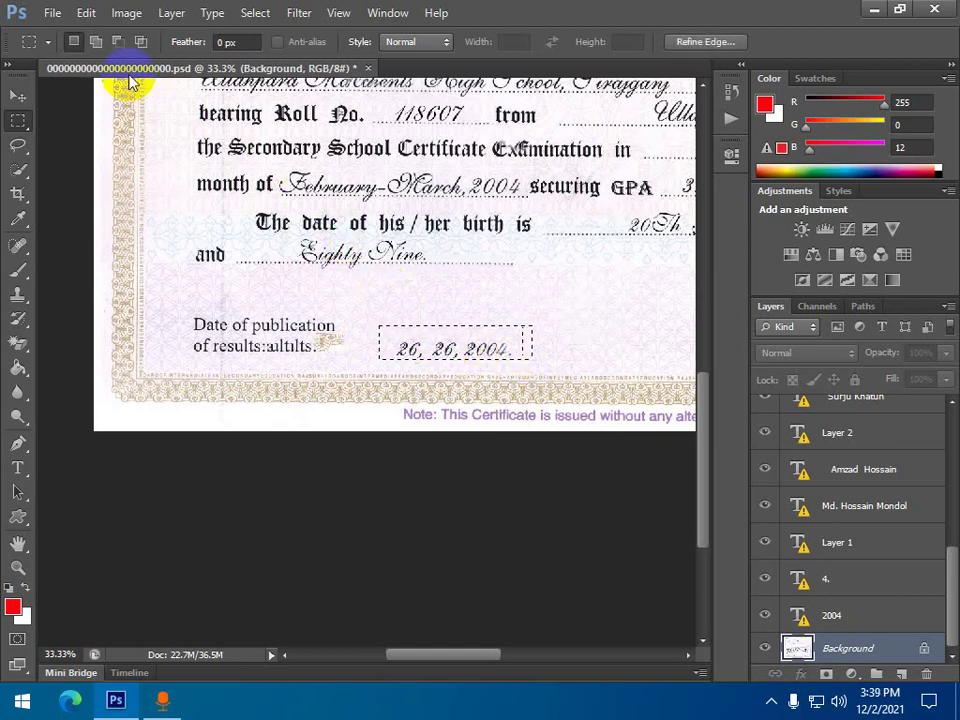
pyautogui.click(86, 12)
pyautogui.click(145, 264)
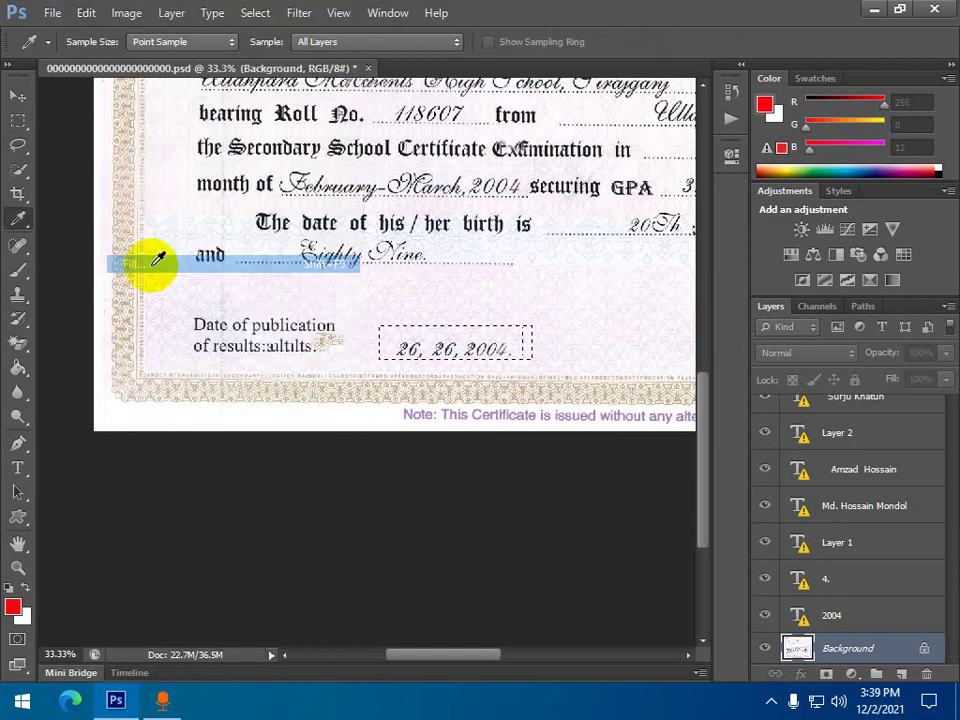
pyautogui.click(589, 193)
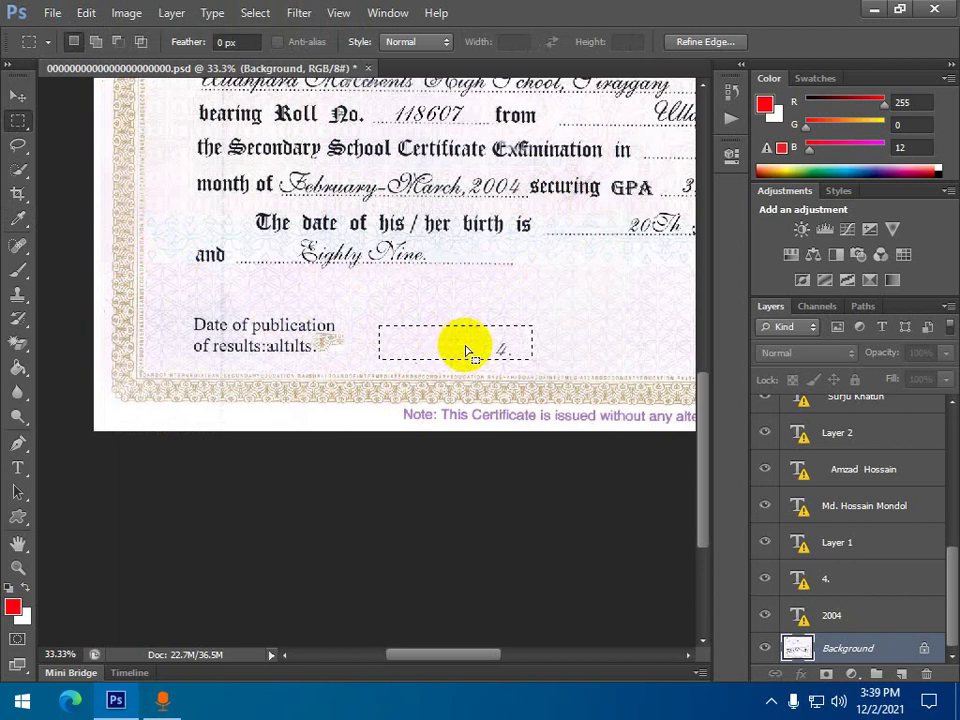
pyautogui.hotkey('ctrl', 'd')
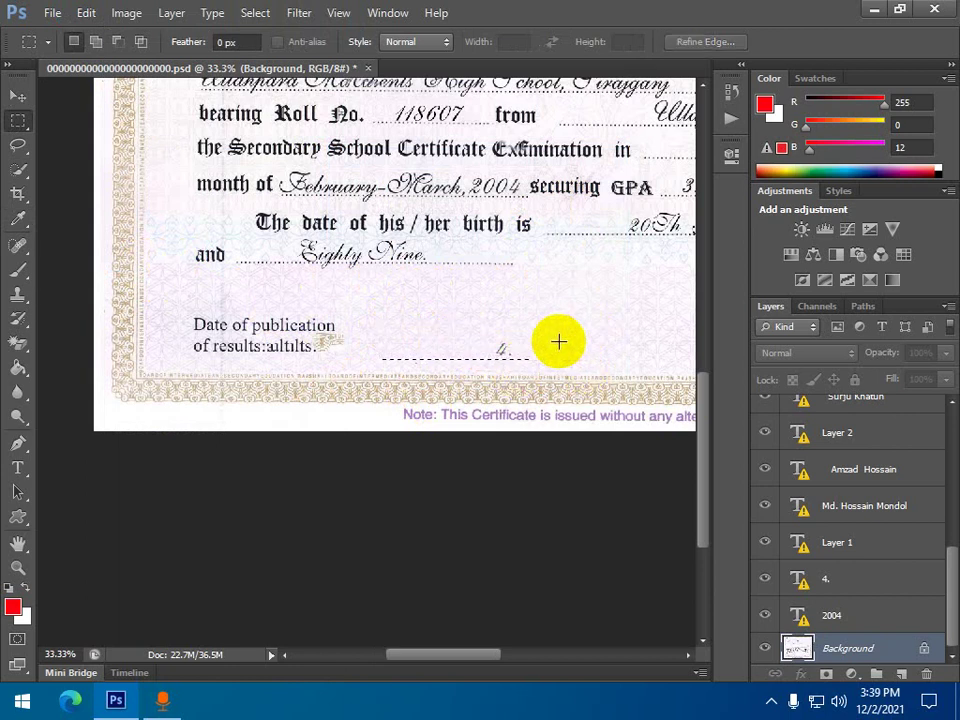
# Step: Content-Aware Fill a wider area around the date leftovers and deselect
pyautogui.moveTo(366, 317); pyautogui.dragTo(588, 372)
pyautogui.click(88, 13)
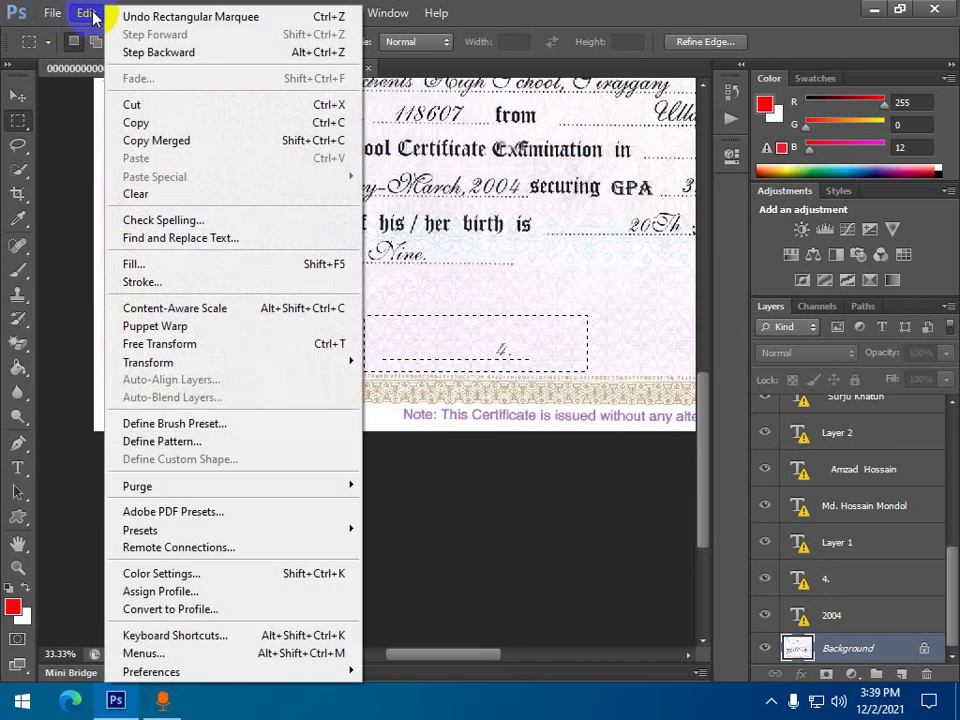
pyautogui.click(161, 263)
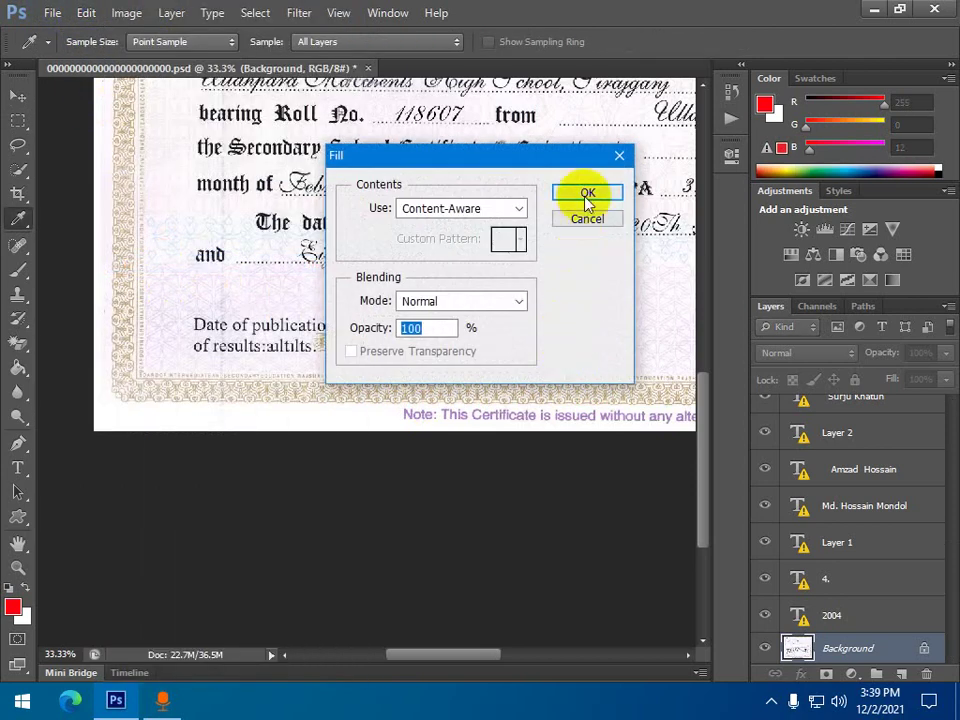
pyautogui.click(587, 194)
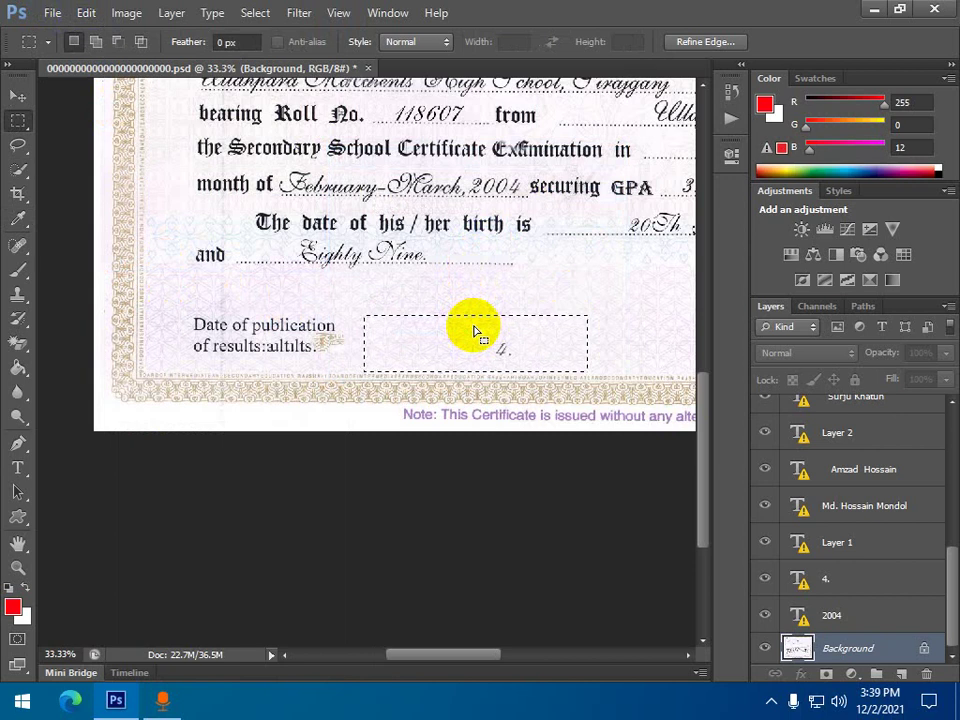
pyautogui.click(548, 289)
# Step: Select the leftover '4.' mark, Content-Aware Fill it, and deselect
pyautogui.moveTo(483, 333); pyautogui.dragTo(527, 366)
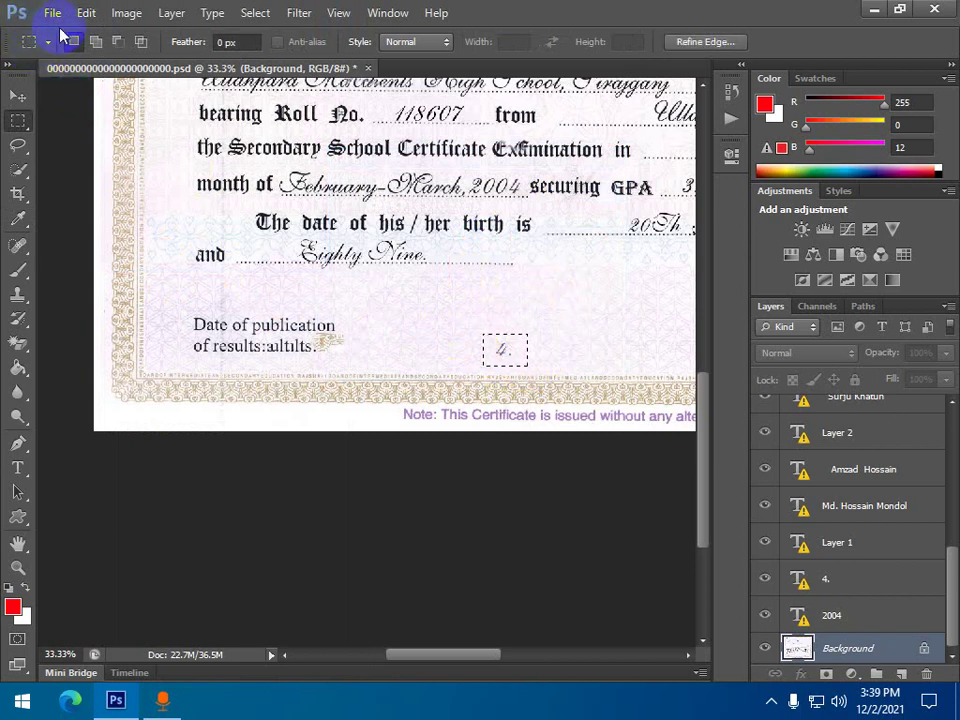
pyautogui.click(86, 14)
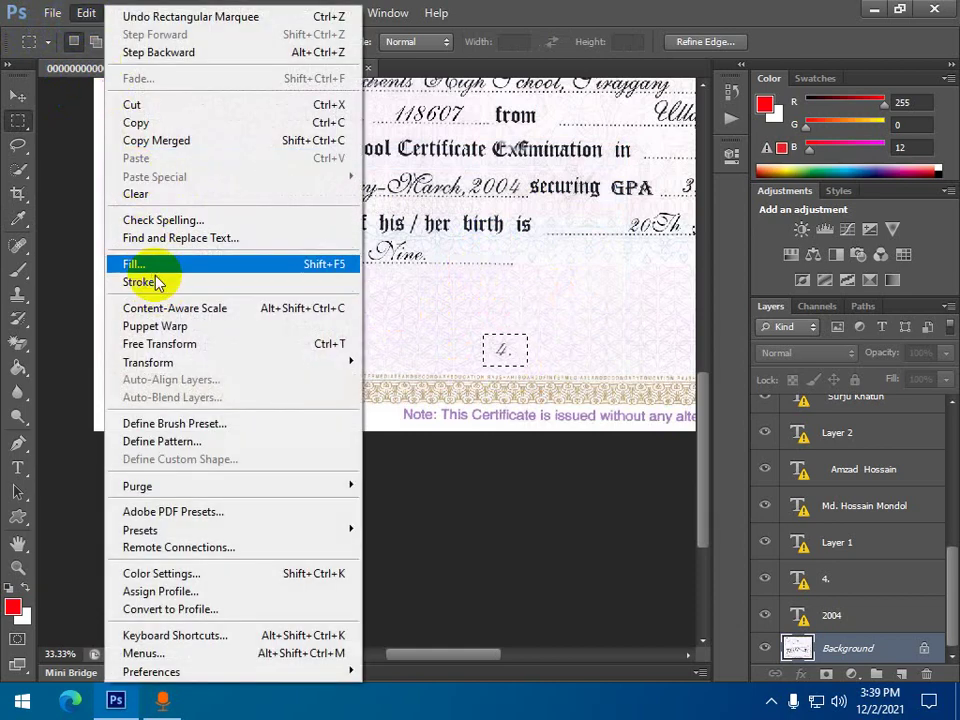
pyautogui.click(152, 264)
pyautogui.click(585, 192)
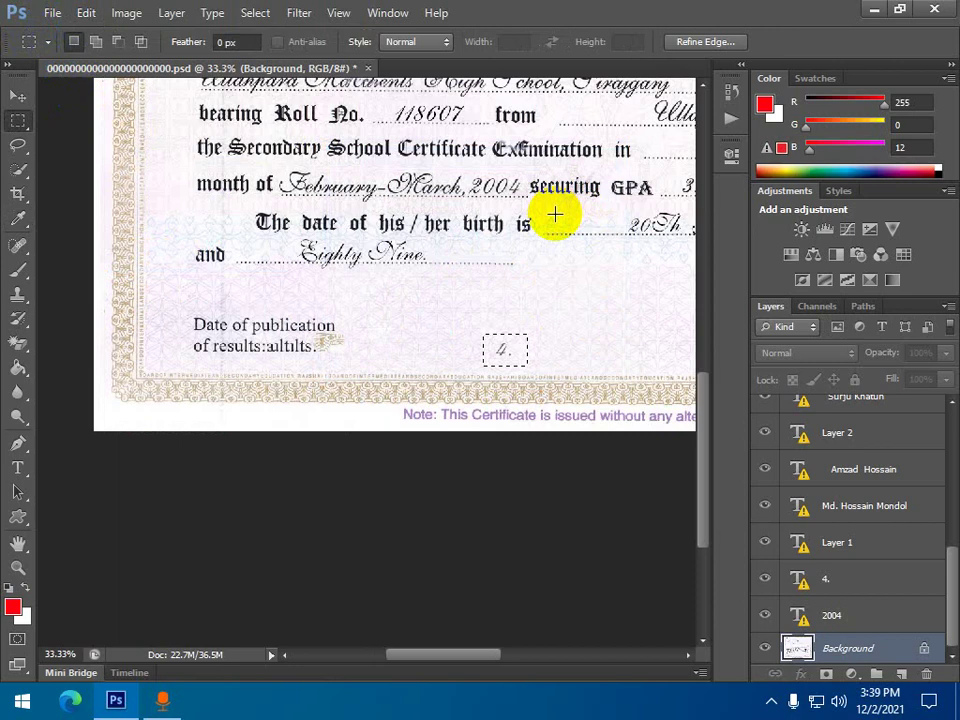
pyautogui.click(557, 316)
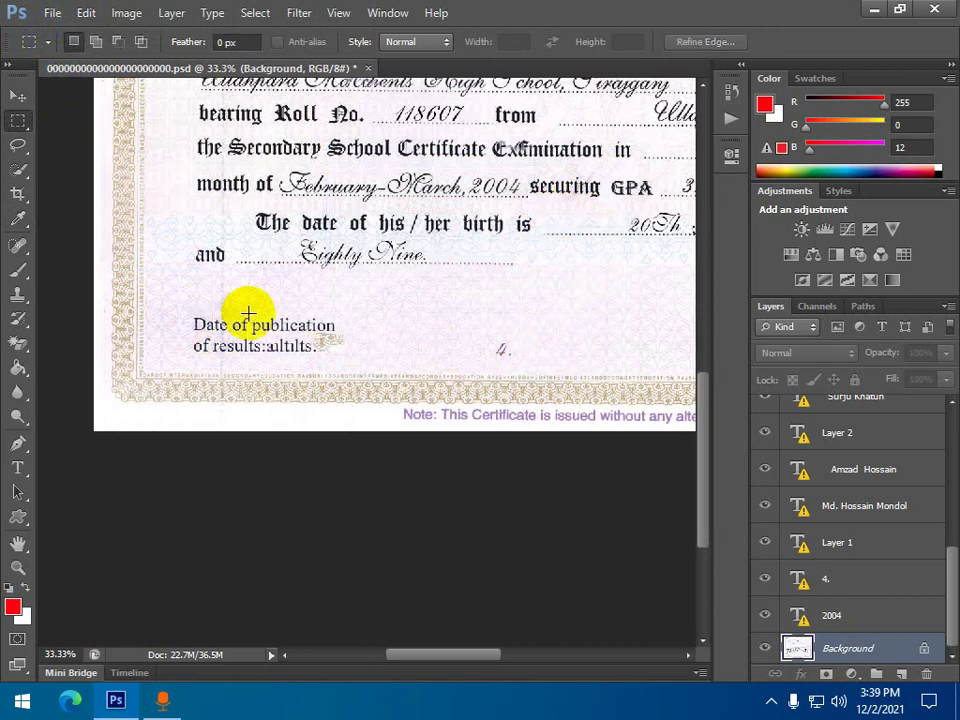
# Step: Scroll up and zoom out until the whole certificate with its cleaned date line shows
pyautogui.scroll(2, 248, 314)
pyautogui.scroll(1, 310, 253)
pyautogui.scroll(1, 396, 257)
pyautogui.scroll(1, 493, 268)
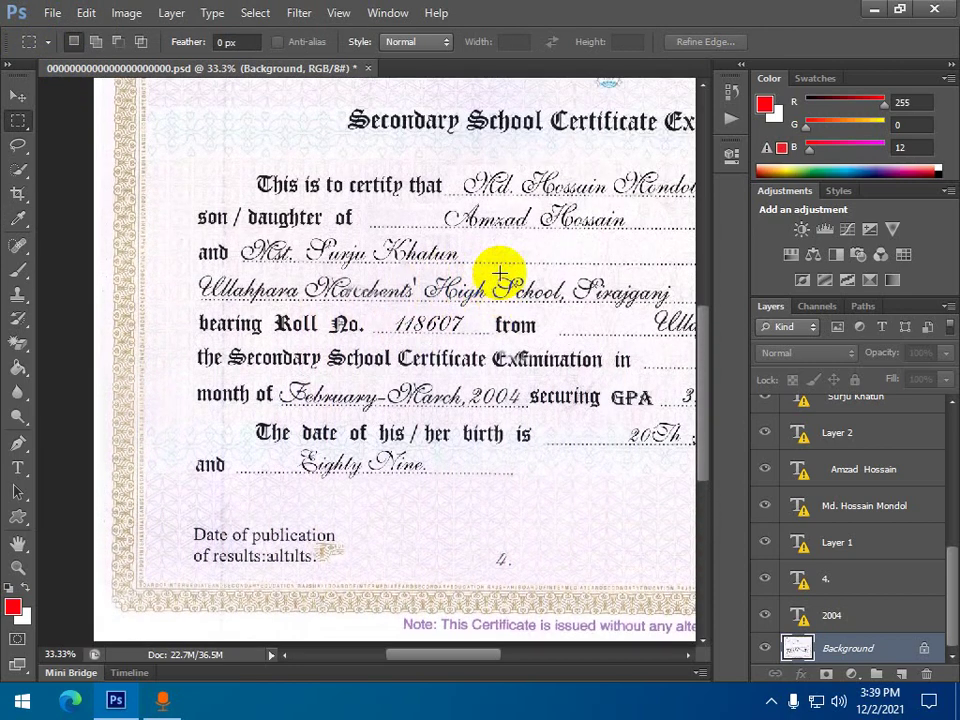
pyautogui.scroll(1, 485, 305)
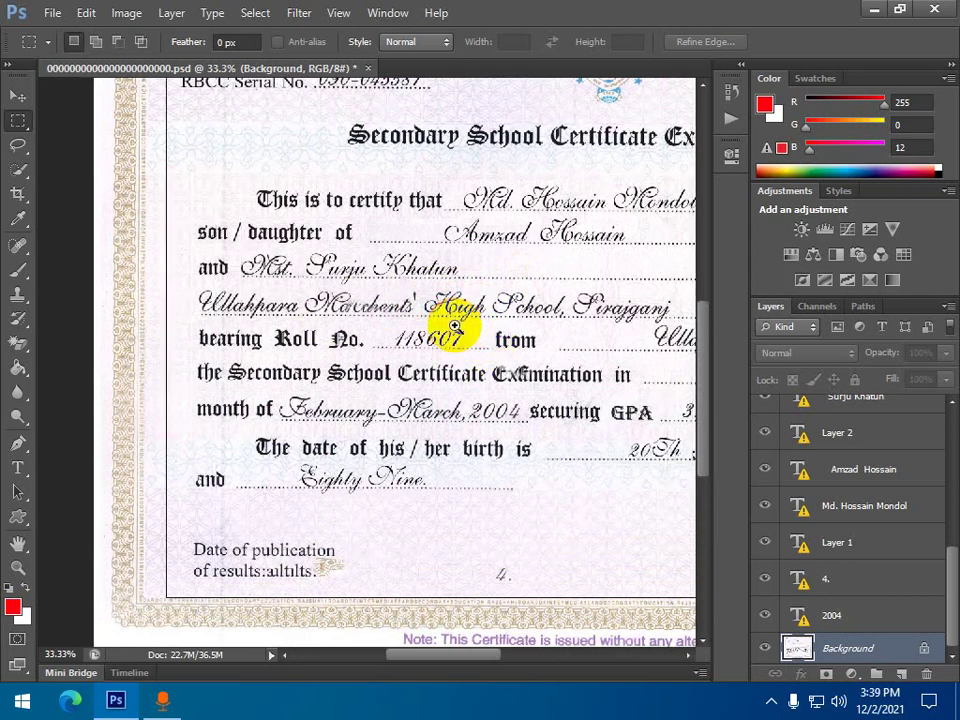
pyautogui.keyDown('ctrl'); pyautogui.click(458, 326); pyautogui.keyUp('ctrl')
pyautogui.keyDown('ctrl'); pyautogui.keyDown('alt'); pyautogui.click(453, 326); pyautogui.keyUp('alt'); pyautogui.keyUp('ctrl')
pyautogui.keyDown('ctrl'); pyautogui.keyDown('alt'); pyautogui.click(452, 330); pyautogui.keyUp('alt'); pyautogui.keyUp('ctrl')
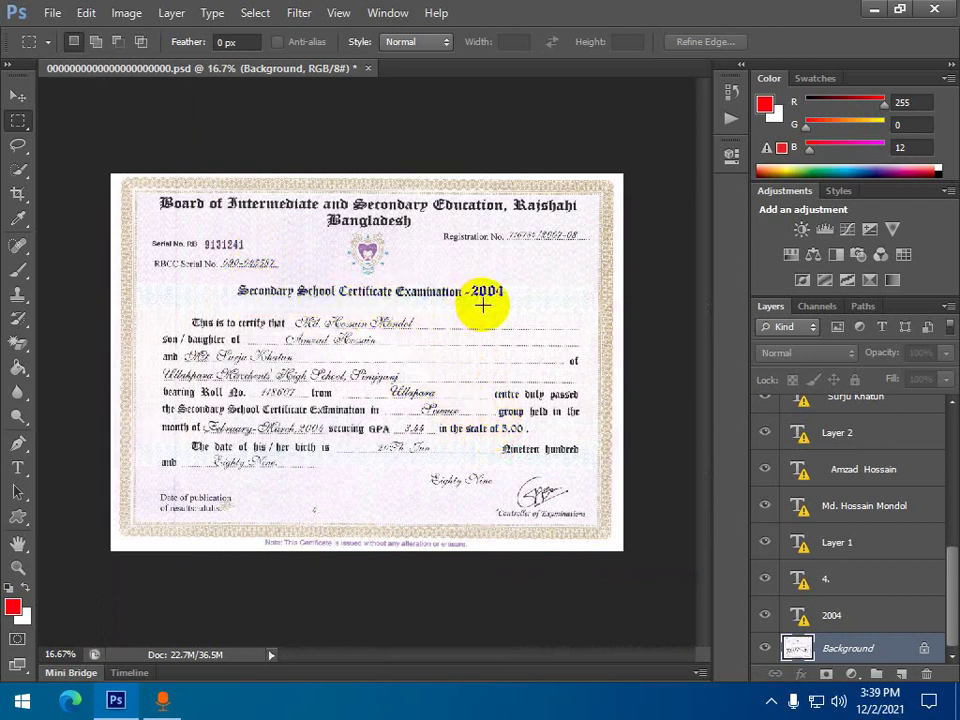
pyautogui.moveTo(658, 420); pyautogui.dragTo(643, 414)
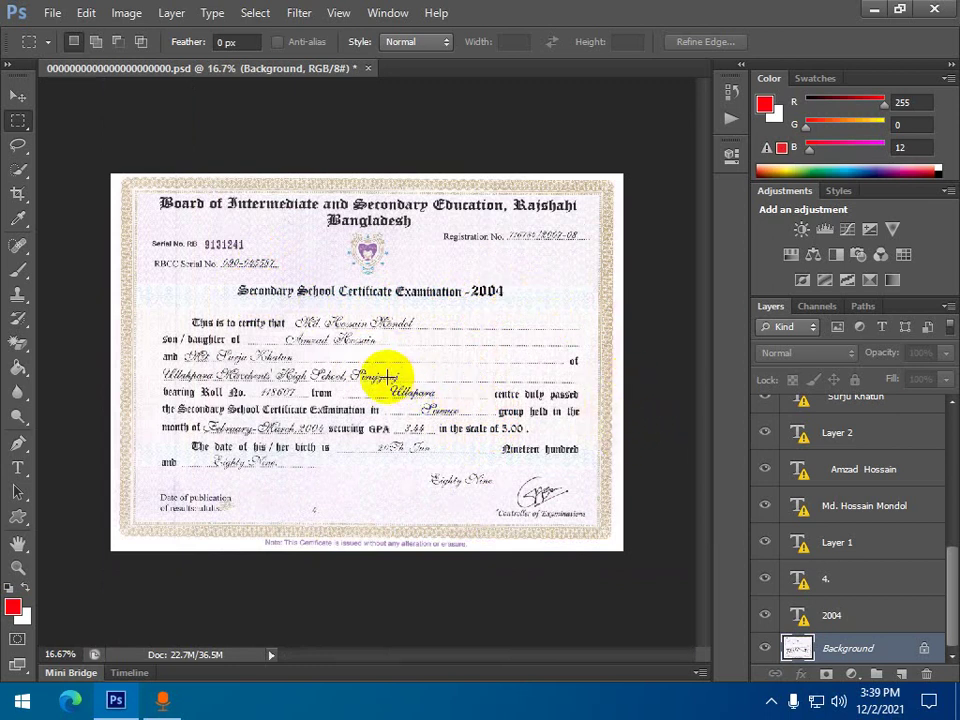